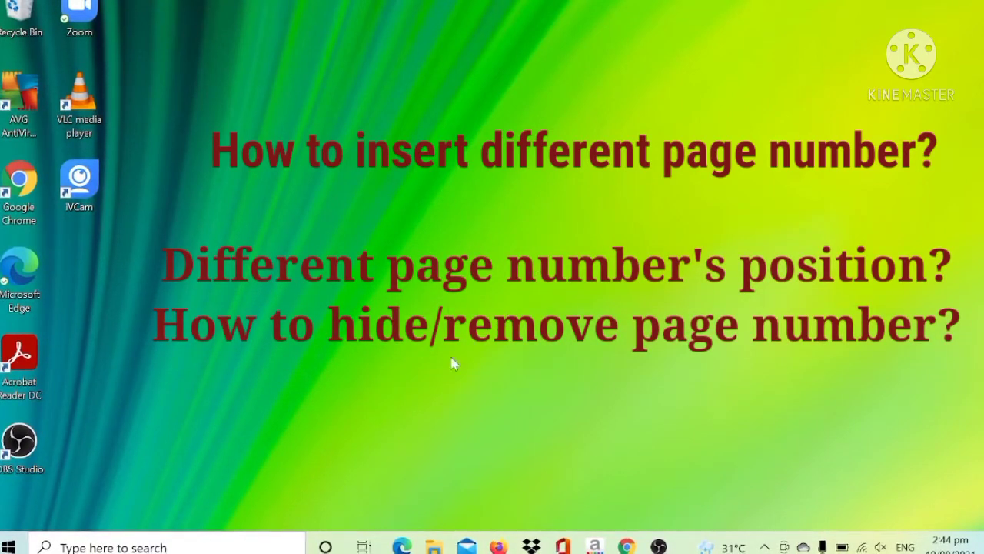
Step: Launch Word 2019 from the Start menu search and open a new blank document
click(138, 544)
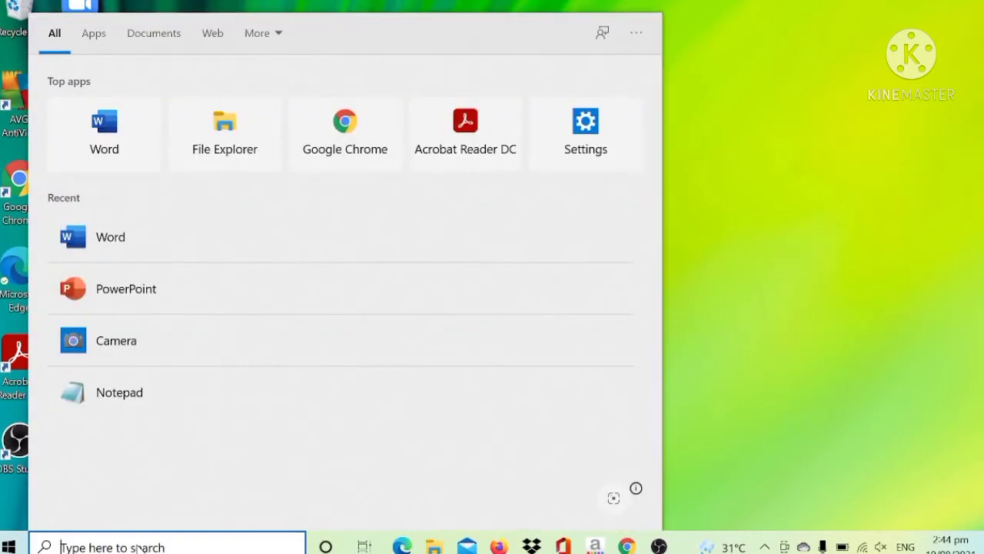
text(word)
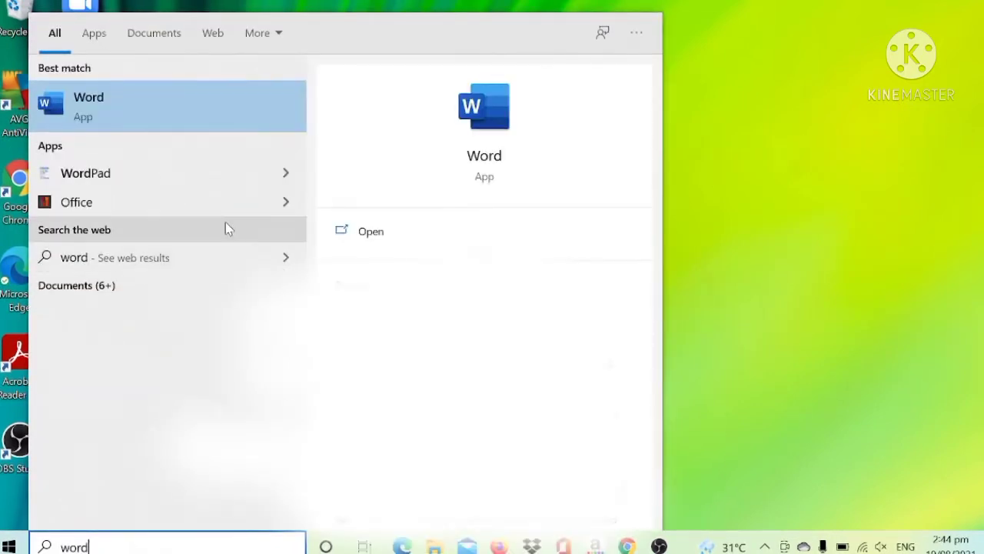
click(485, 94)
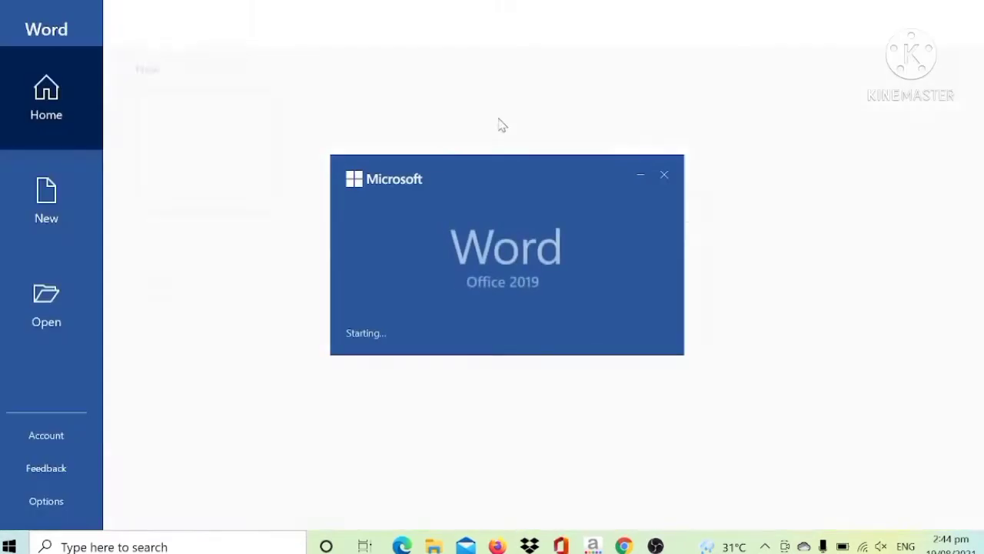
click(172, 140)
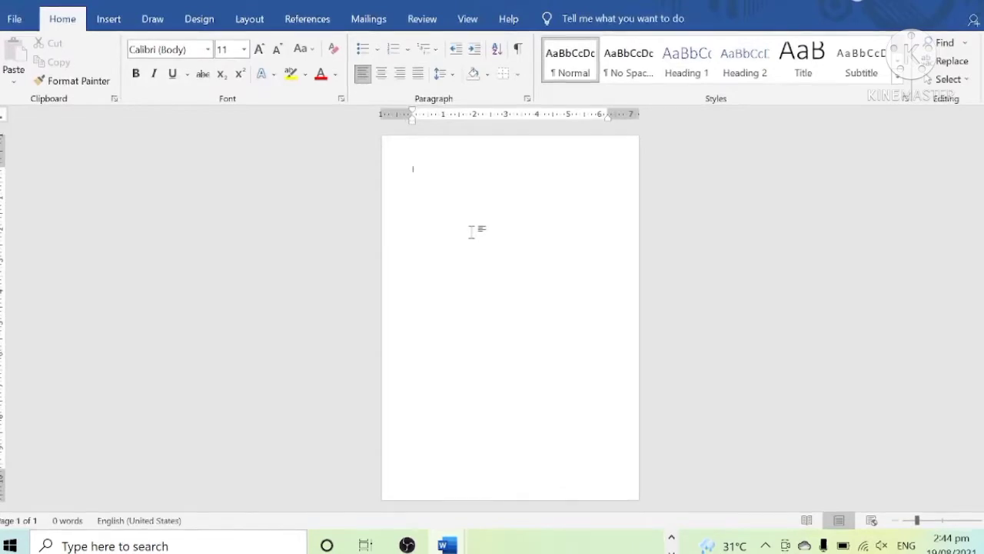
Step: Insert page breaks with Ctrl+Enter so the document spans four blank pages
scroll(467, 228, down, 3)
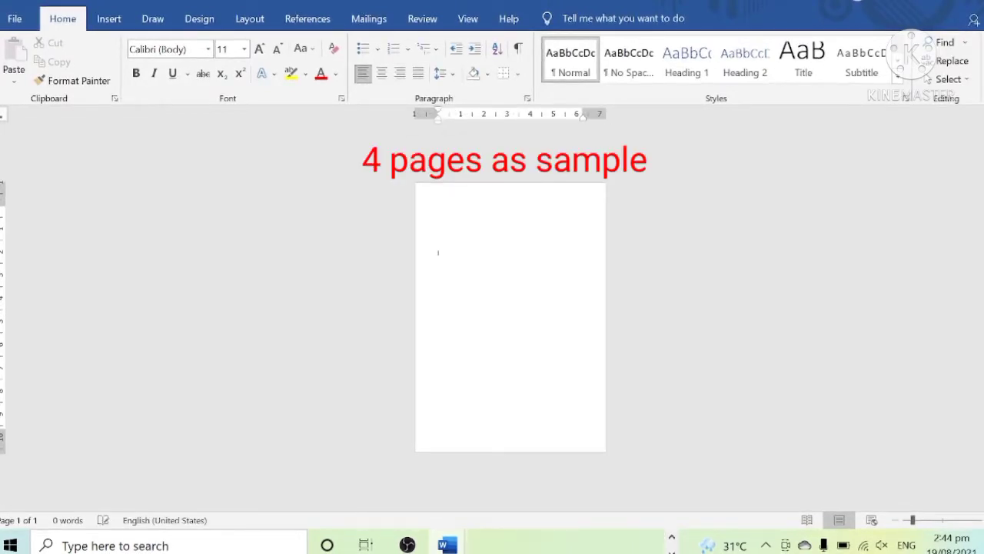
key(ctrl+Return)
key(ctrl+Return)
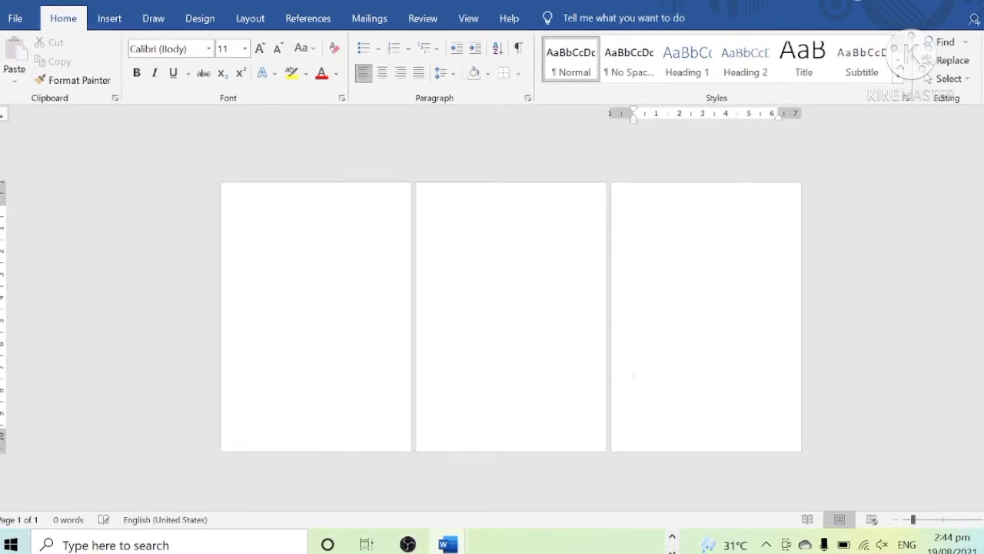
key(ctrl+Return)
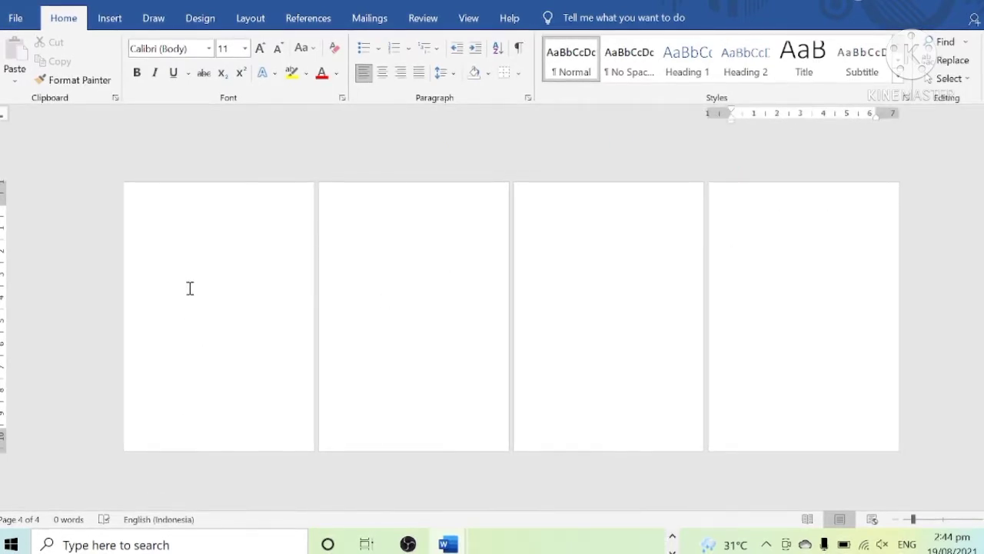
click(188, 284)
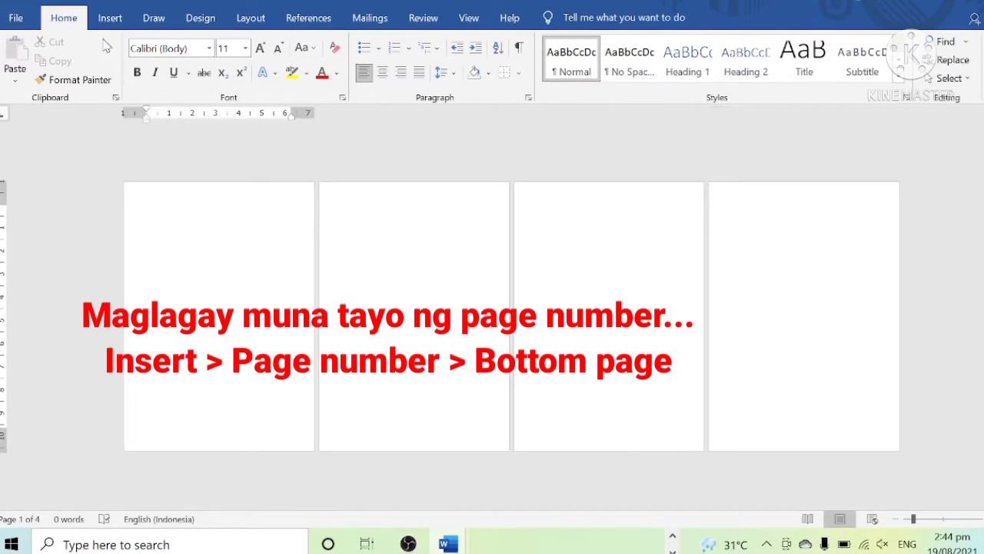
Step: Add bottom-centre Plain Number 2 page numbers to the footers
click(110, 17)
click(742, 78)
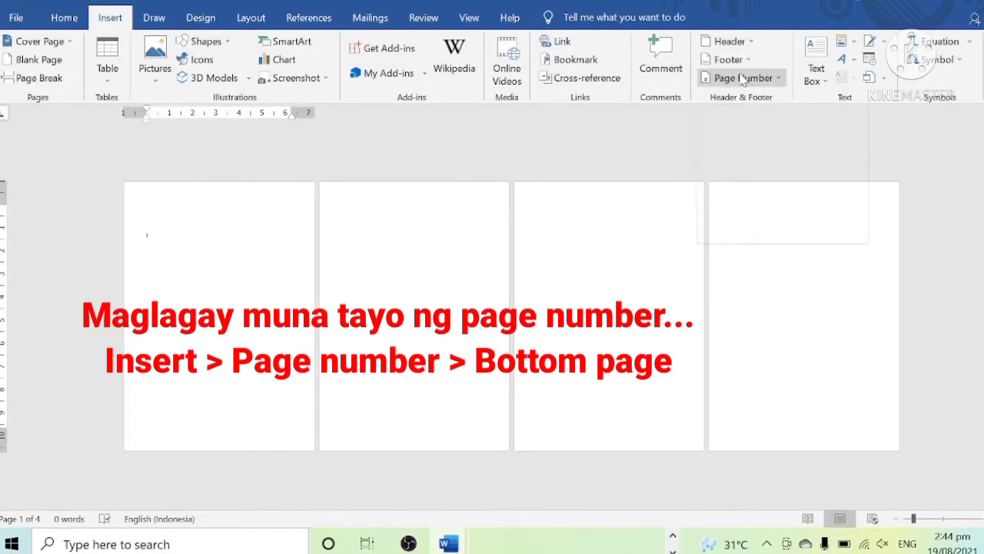
click(742, 78)
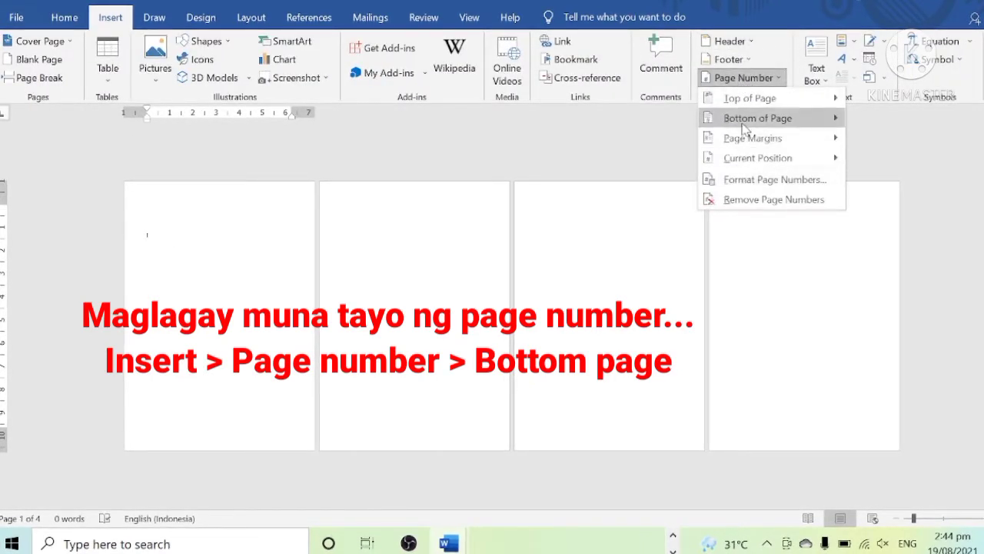
mouse_move(744, 135)
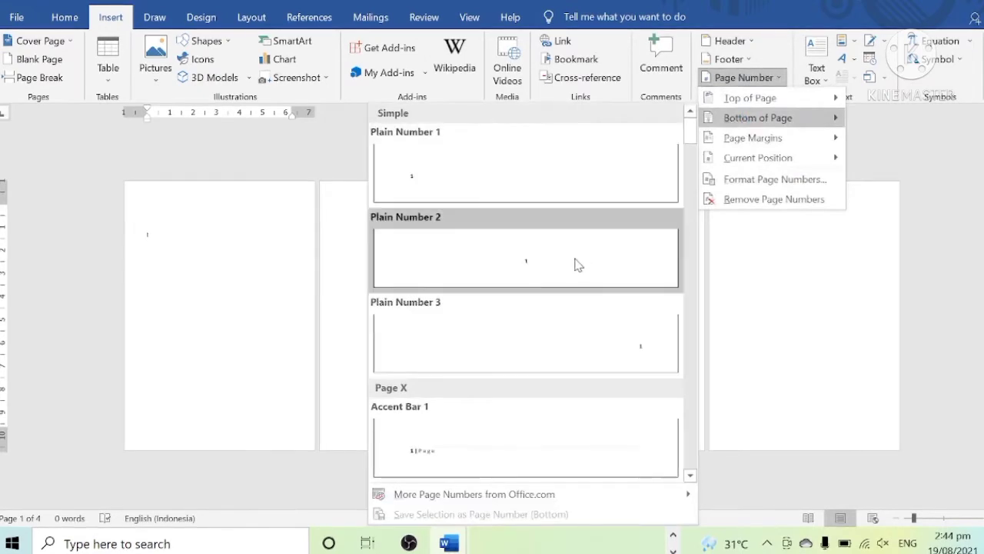
click(578, 264)
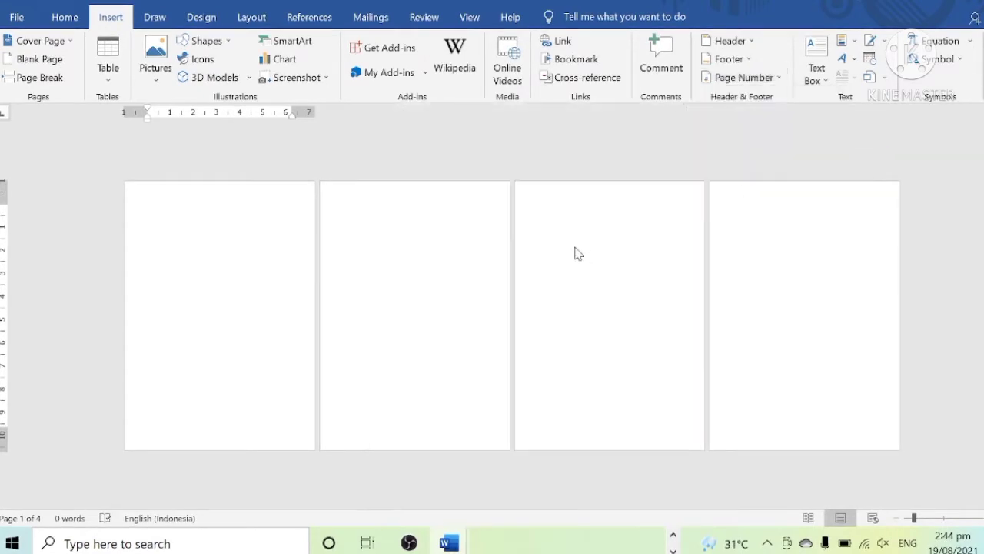
Step: Grow the footer page number font to 26 pt and return to the body
click(65, 16)
click(262, 47)
click(262, 47)
click(263, 47)
click(262, 47)
click(262, 47)
click(262, 47)
click(262, 46)
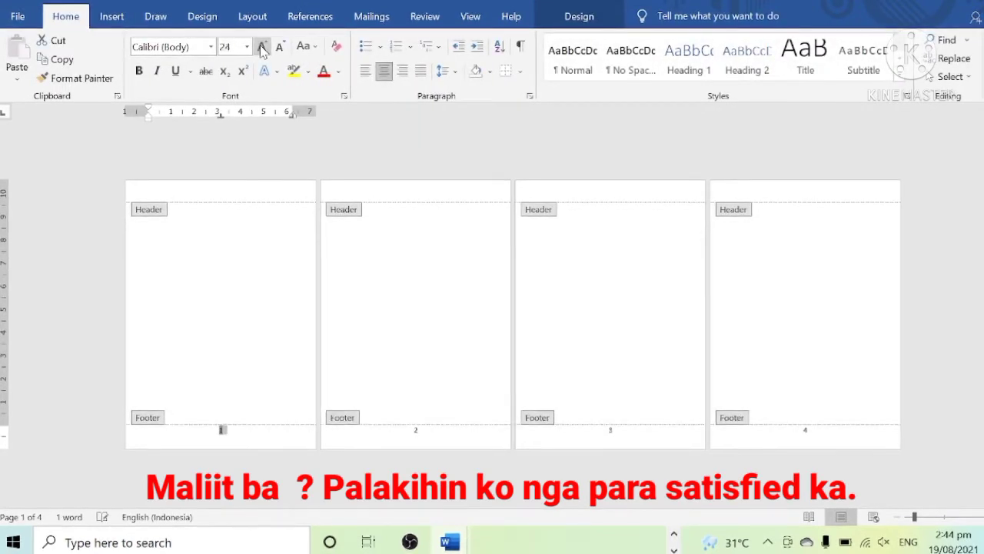
click(262, 47)
double_click(249, 378)
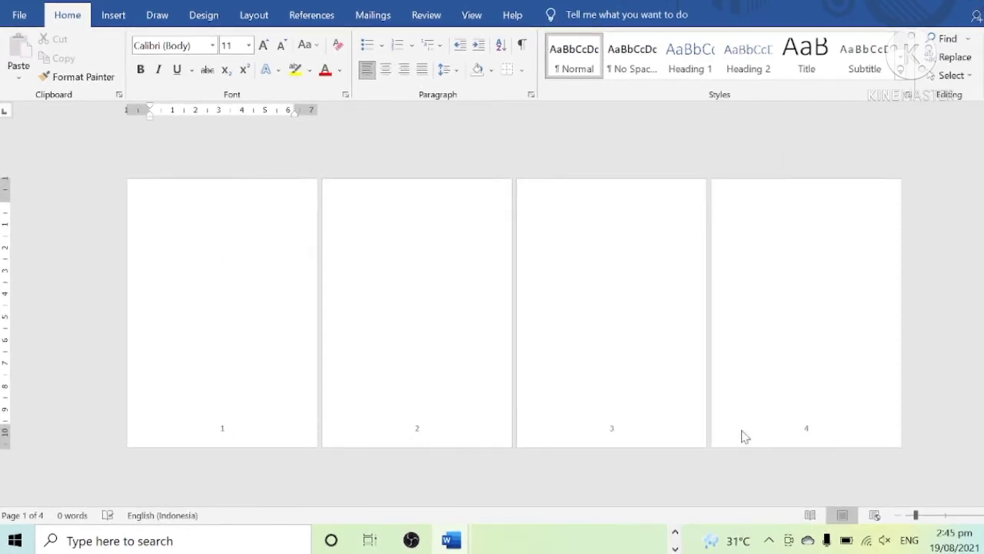
Step: Format the footer page numbers as lowercase roman numerals i, ii, iii starting at i
click(113, 15)
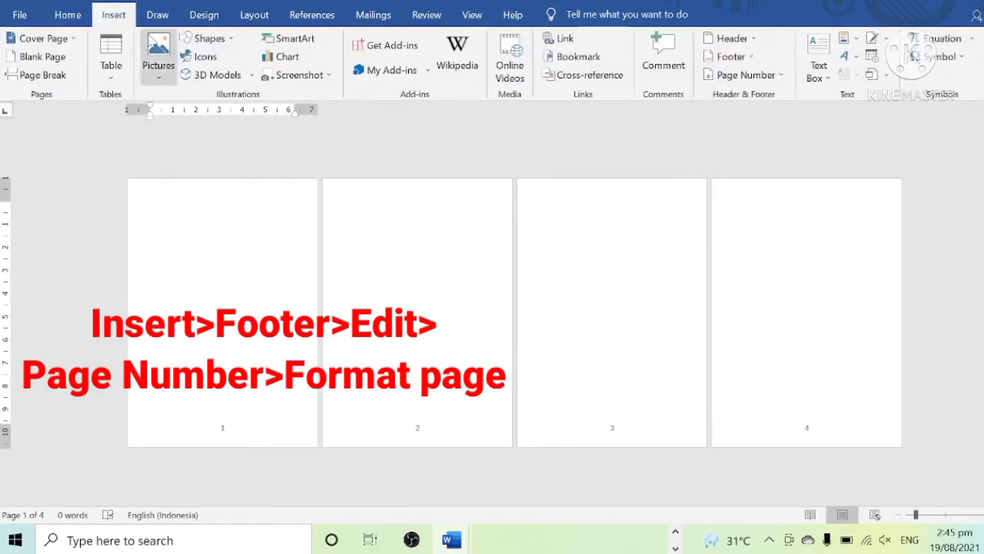
click(733, 58)
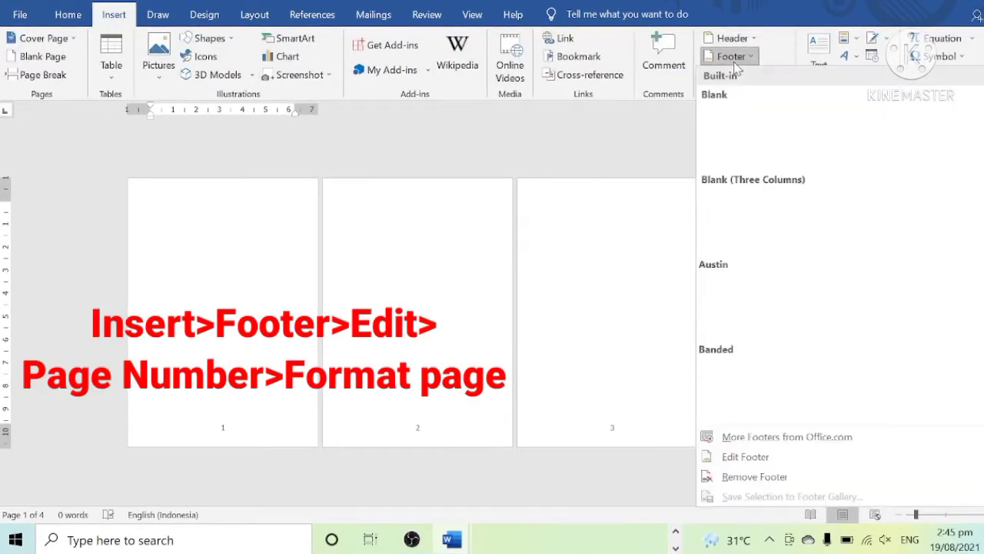
click(746, 457)
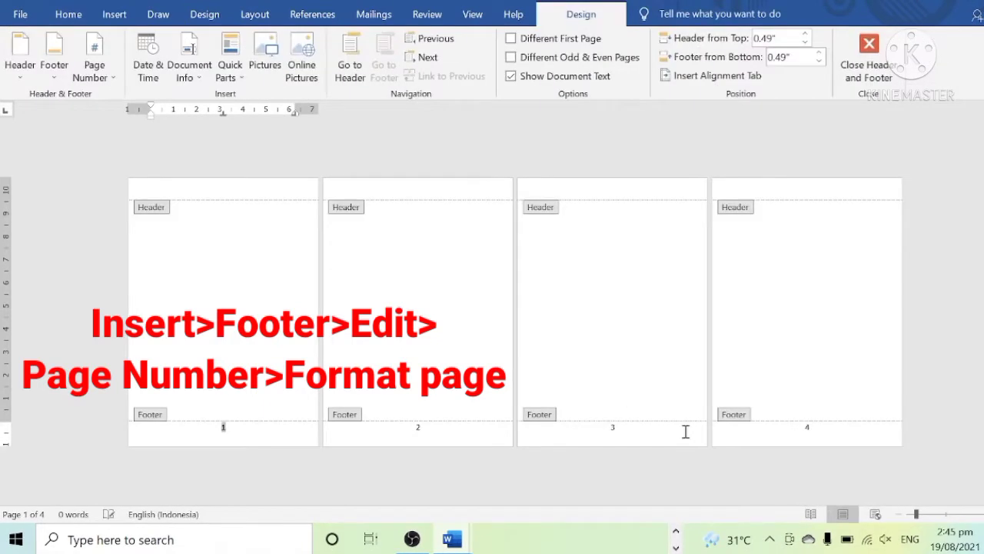
click(95, 70)
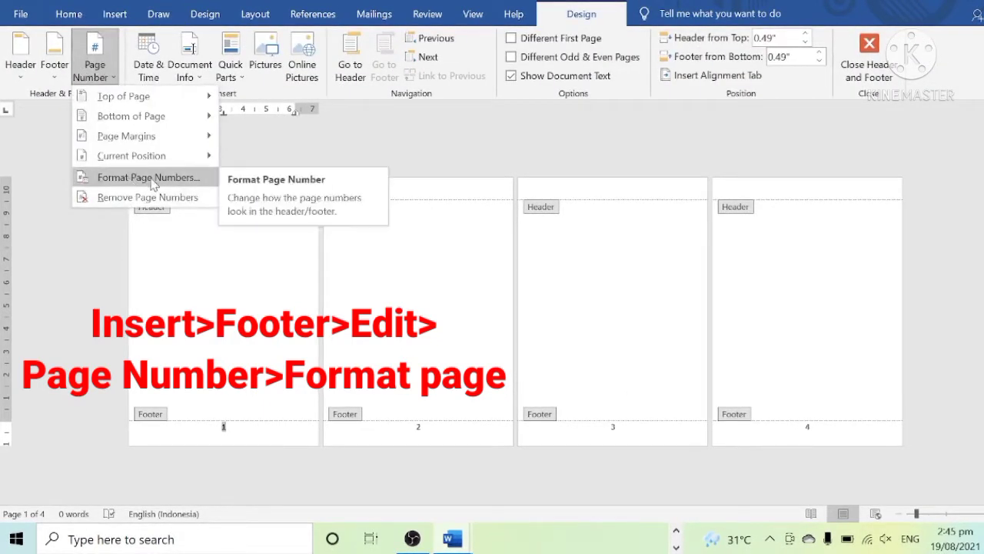
click(139, 177)
click(598, 157)
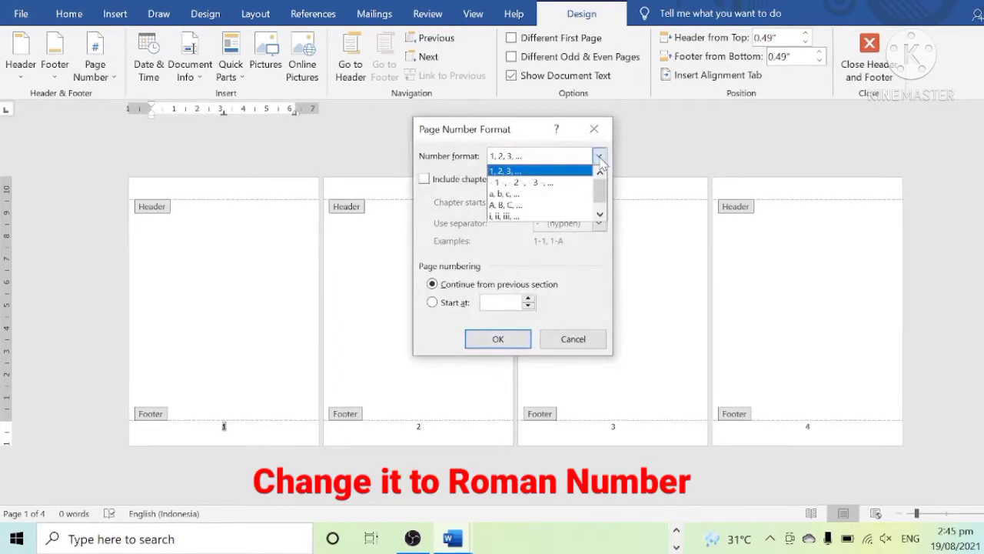
click(515, 216)
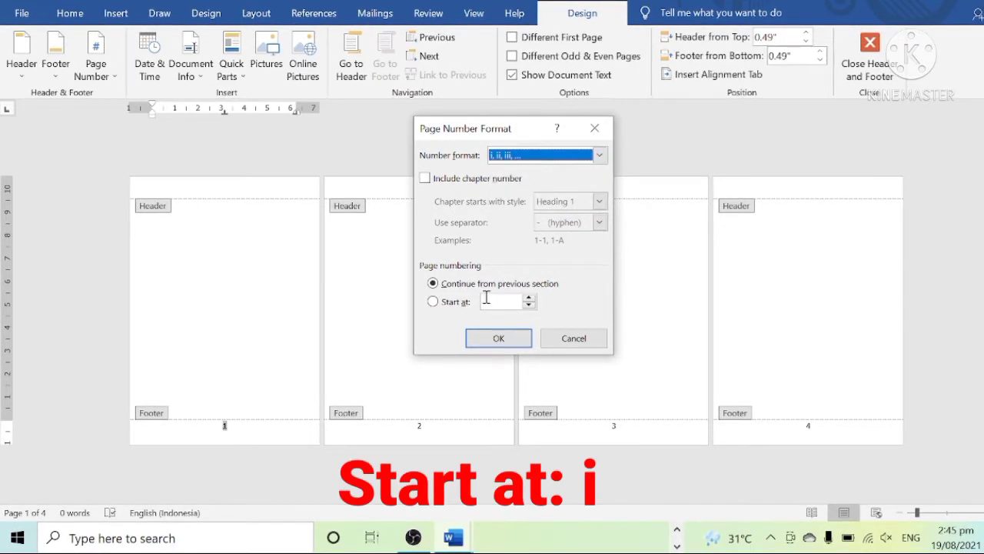
click(434, 302)
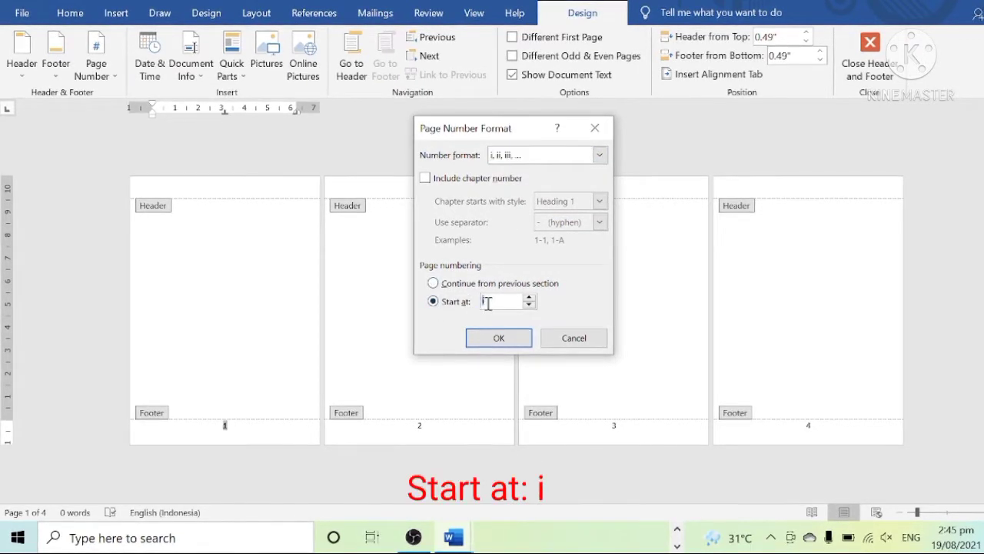
click(498, 339)
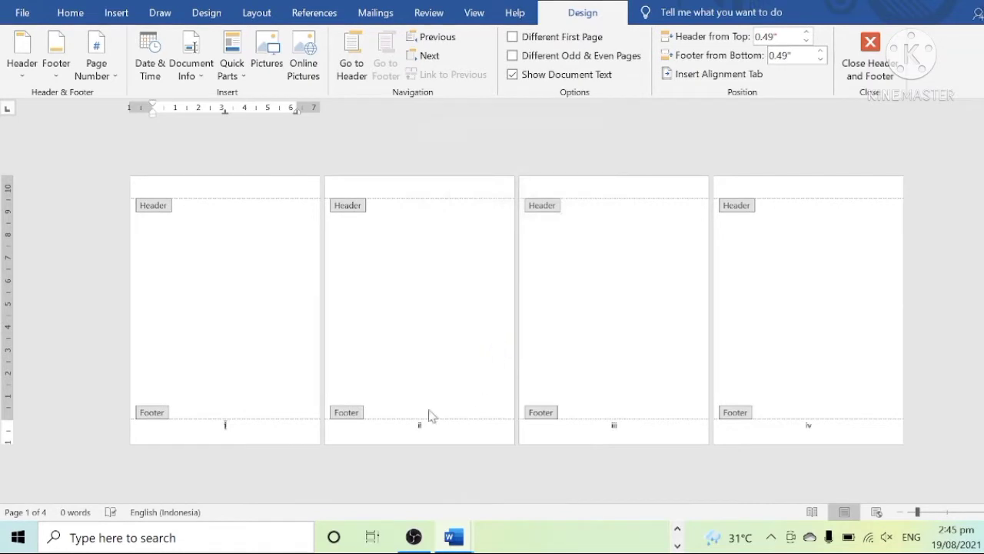
click(419, 382)
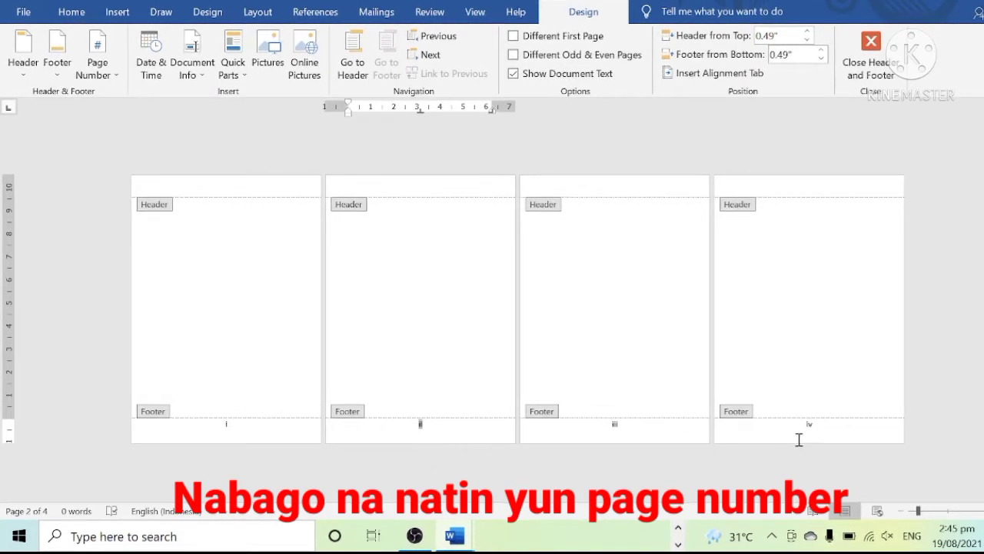
Step: Close footer editing and place the cursor on page 3
double_click(397, 309)
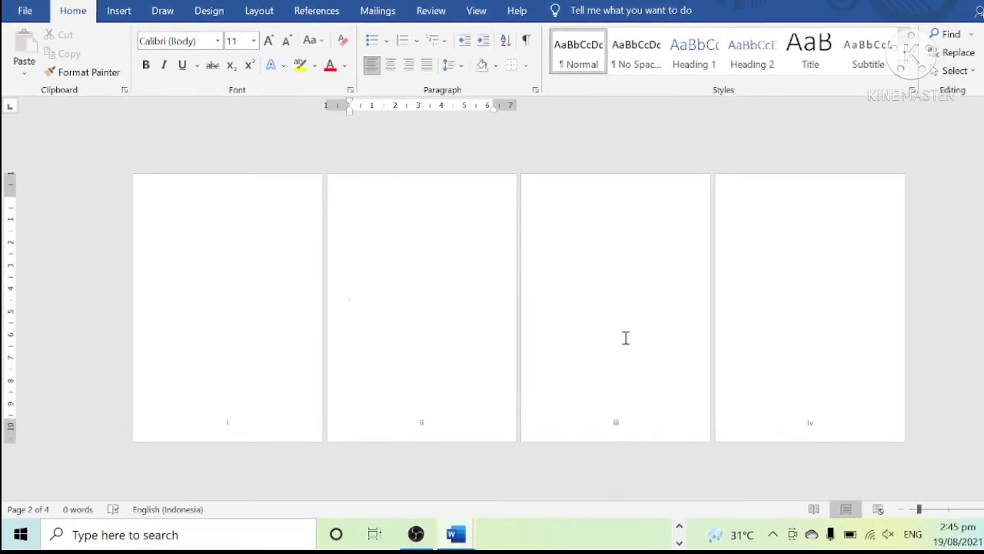
click(550, 201)
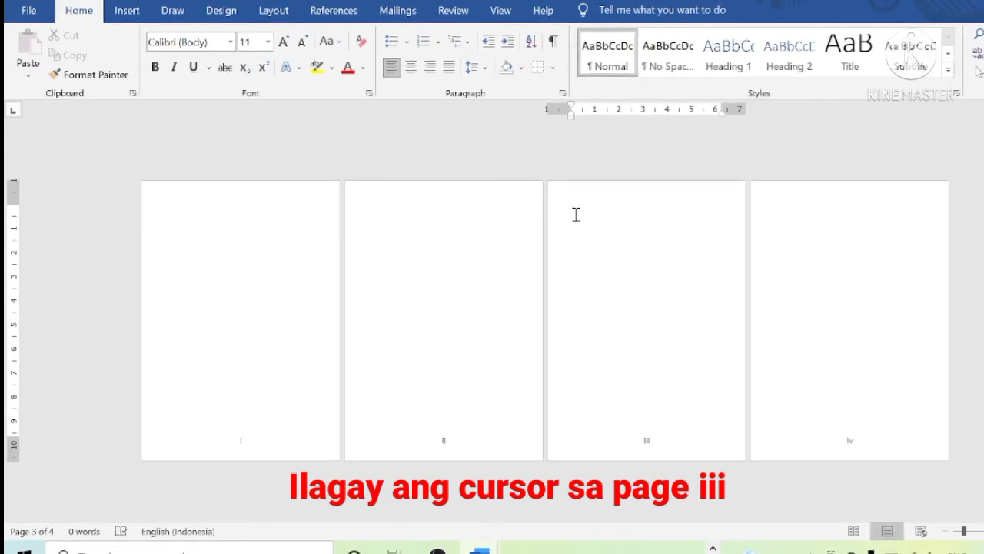
Step: Start a new section at page 3 using Page Setup applied to 'This point forward'
double_click(13, 248)
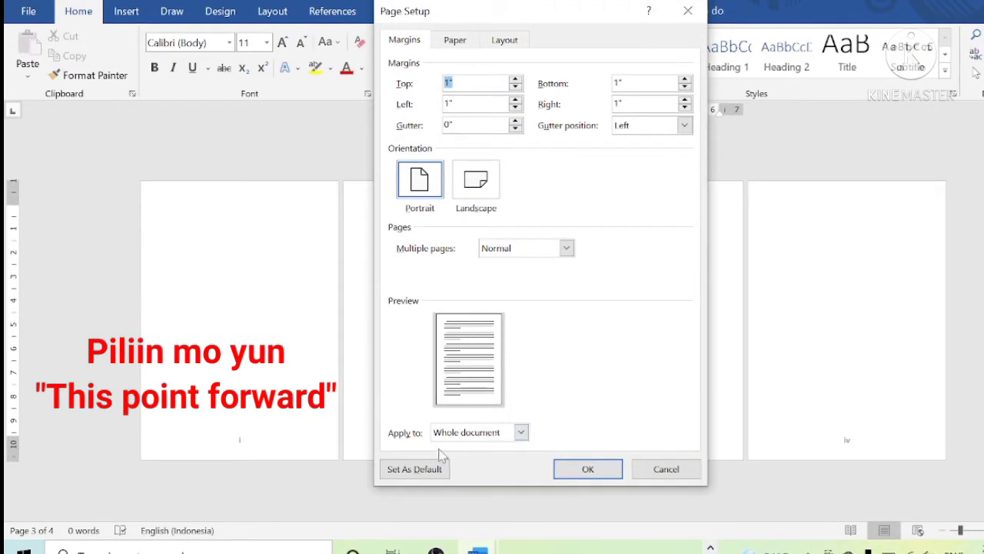
click(521, 432)
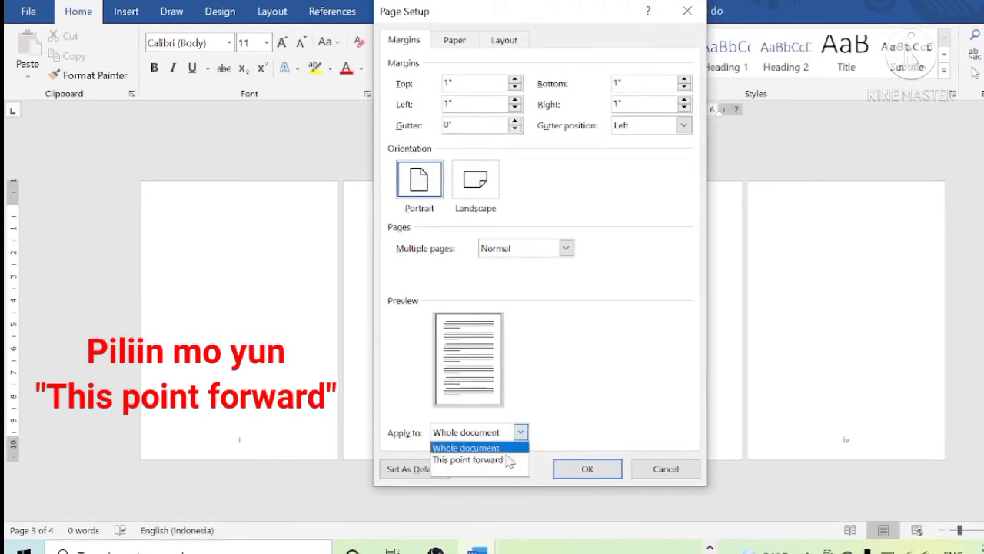
click(503, 460)
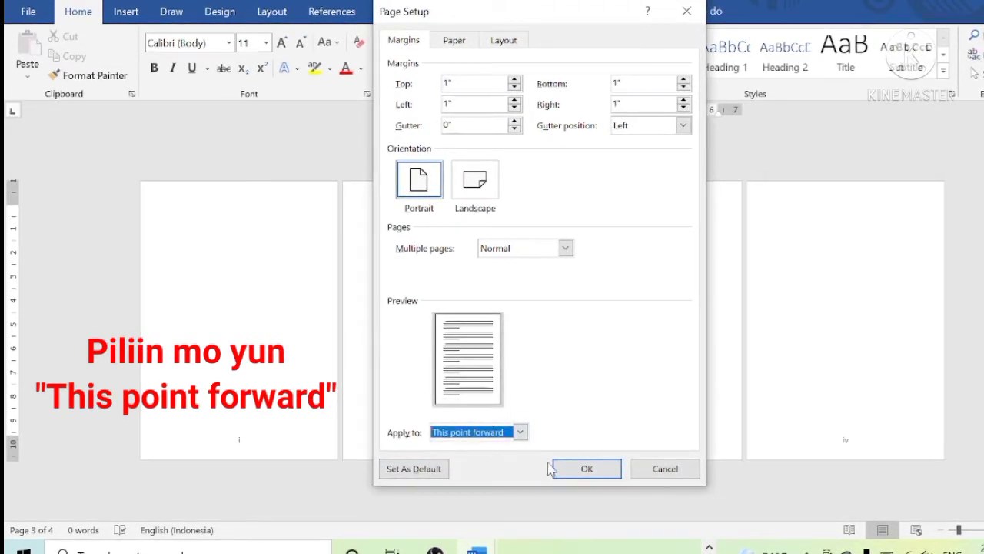
click(584, 470)
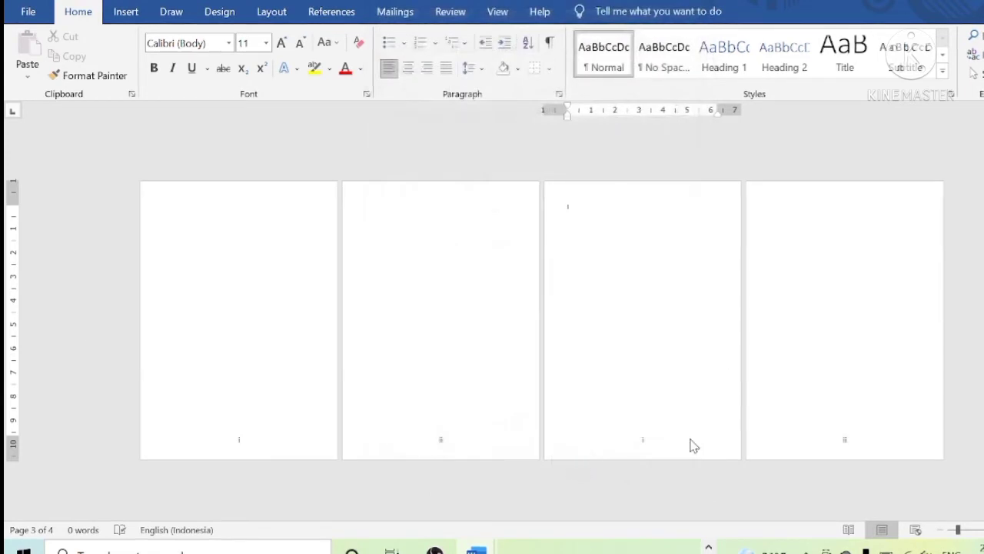
Step: Unlink the page 3 footer from the previous section and remove its page numbers
double_click(644, 442)
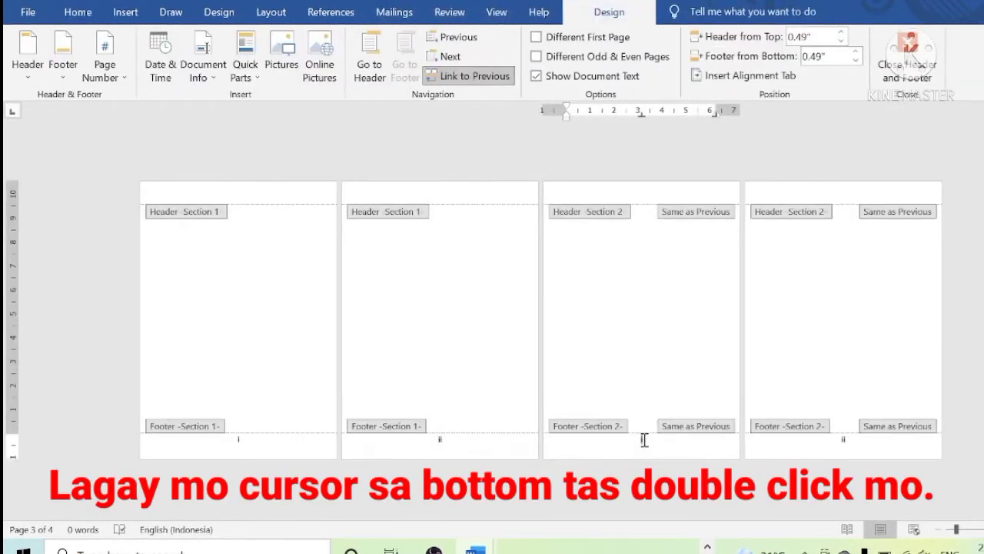
click(474, 79)
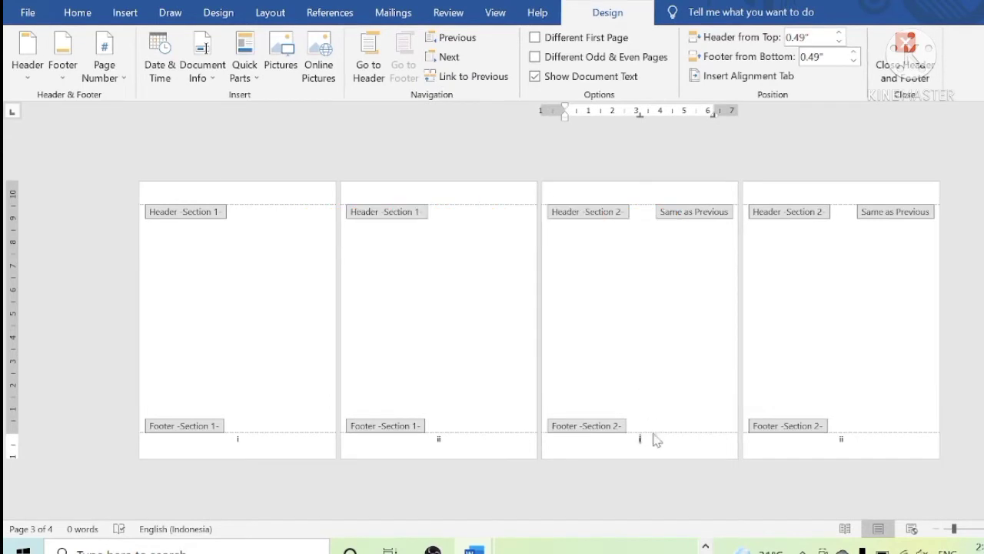
click(111, 77)
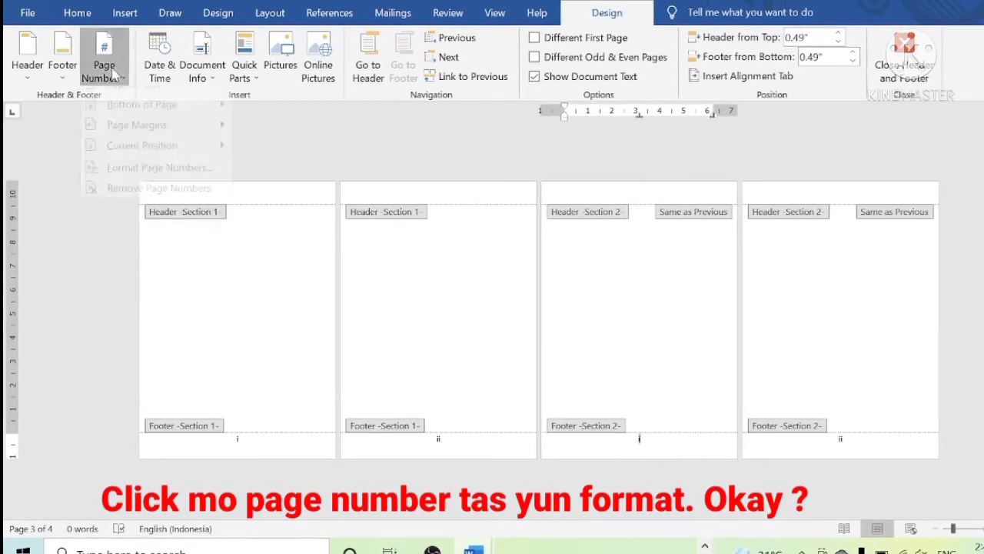
click(159, 202)
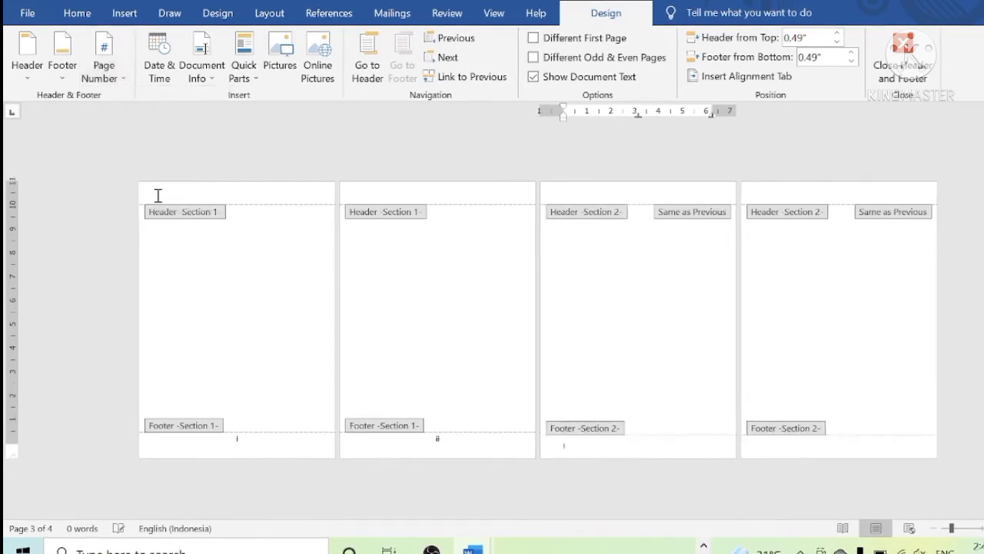
Step: Insert a Plain Number 2 bottom-centre page number in section 2 and enlarge it
click(110, 66)
mouse_move(171, 121)
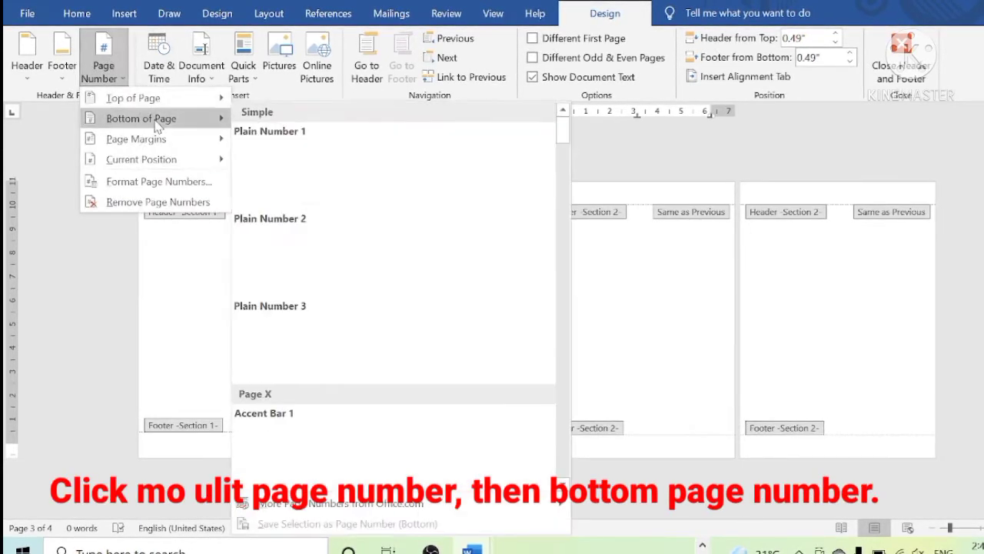
click(372, 269)
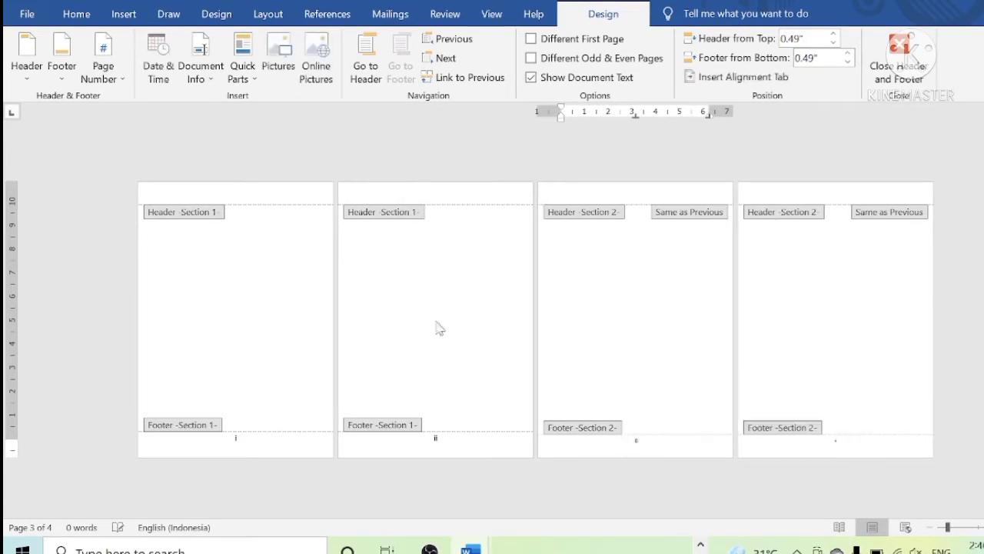
click(76, 14)
click(278, 46)
click(278, 46)
click(278, 46)
click(278, 46)
click(278, 46)
click(278, 46)
click(278, 46)
click(278, 46)
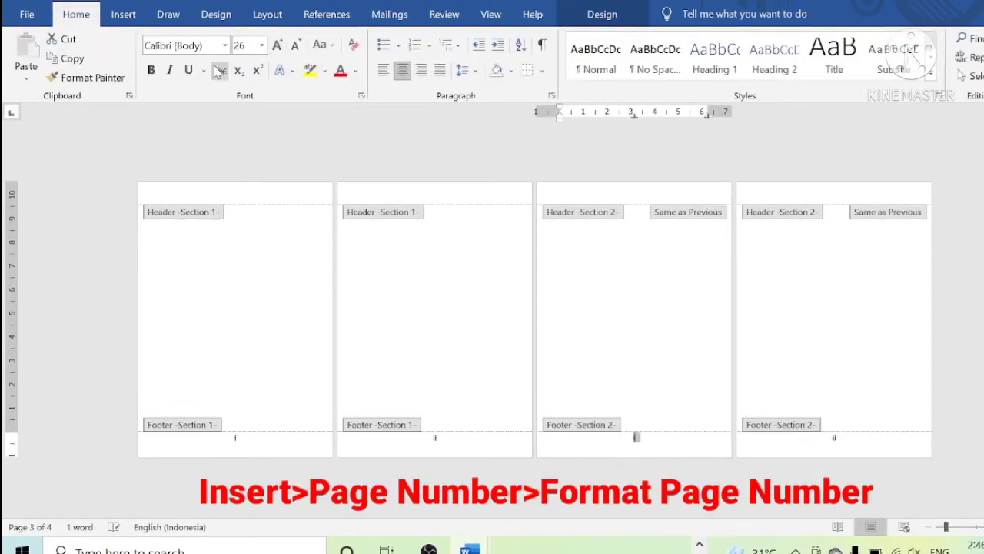
Step: Set section 2 page numbers to arabic 1, 2, 3 starting at 1, then close the footer
click(123, 14)
click(767, 75)
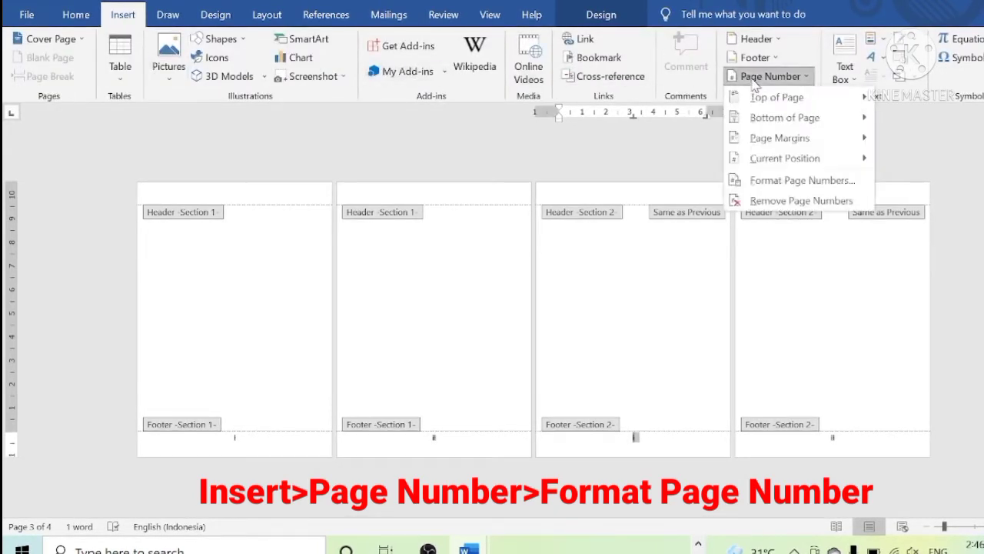
click(744, 183)
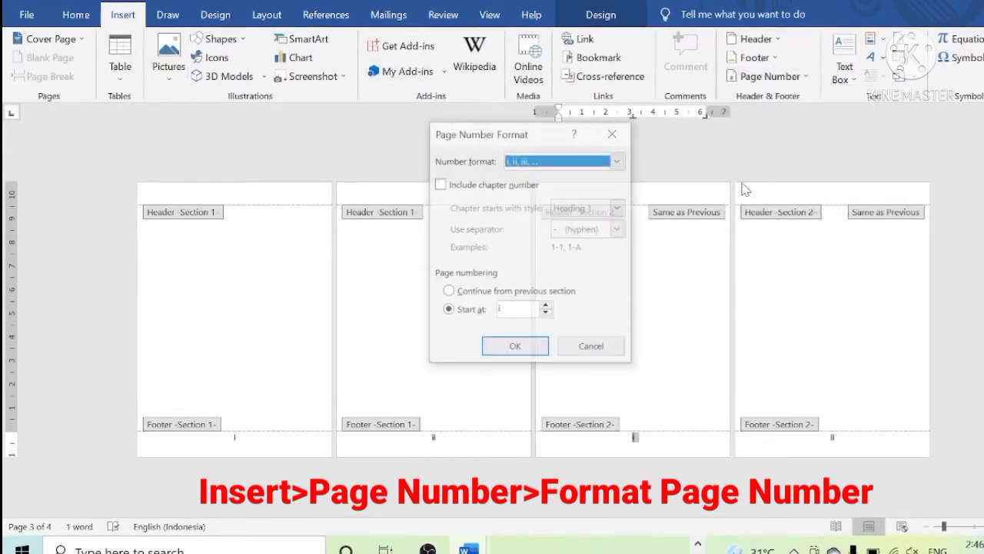
click(617, 161)
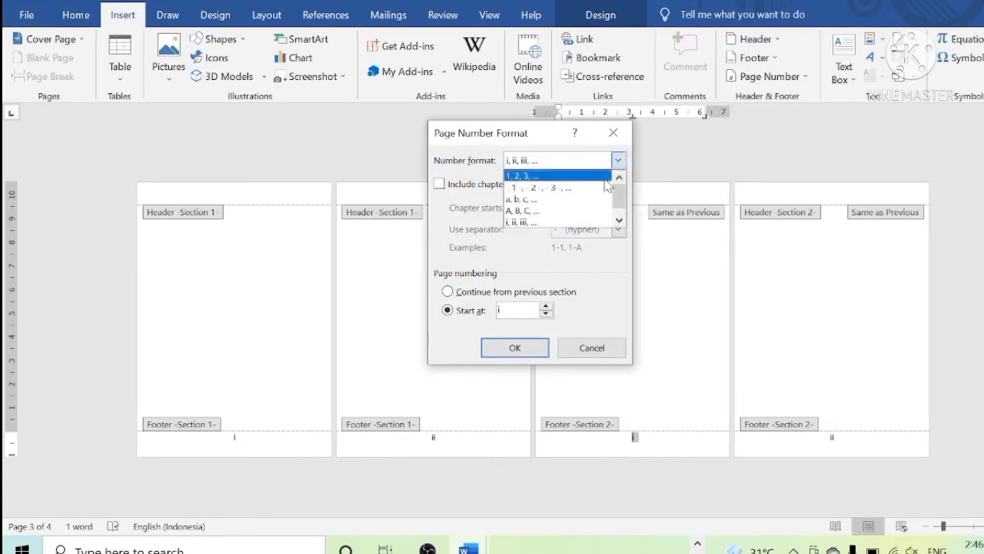
click(555, 177)
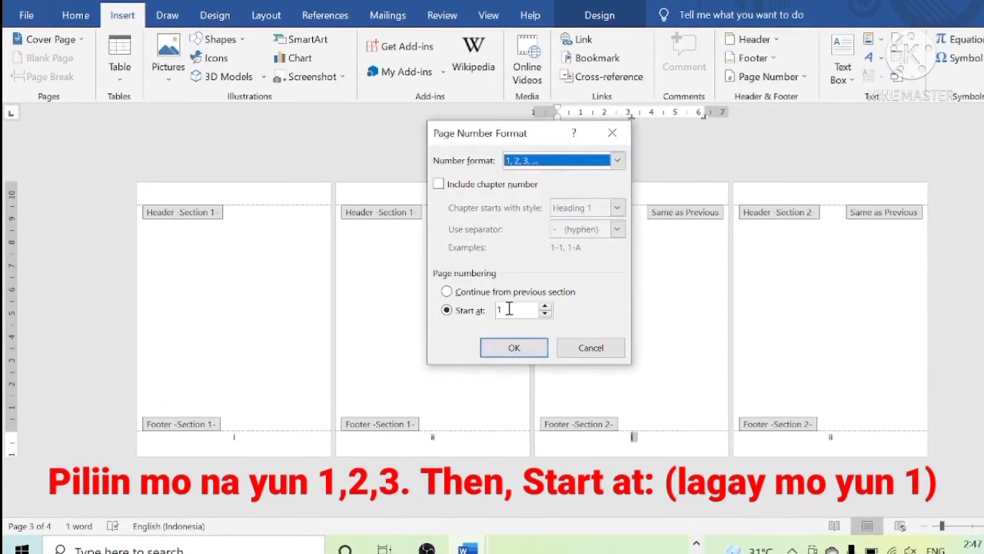
click(523, 347)
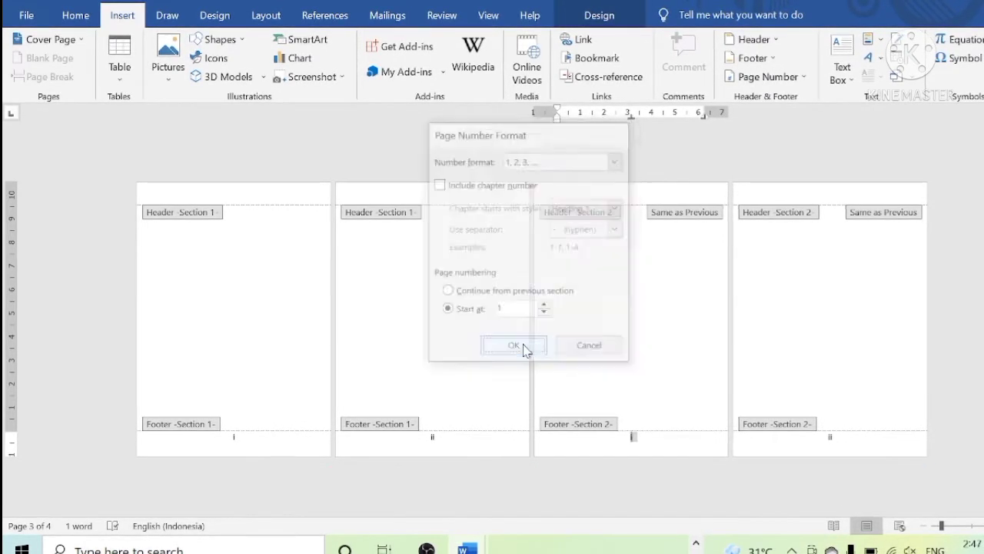
double_click(602, 388)
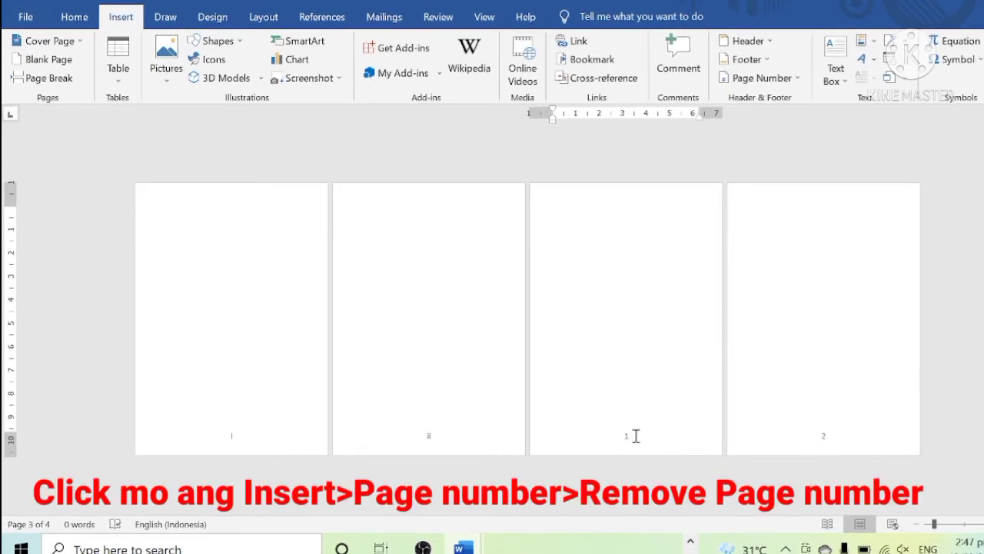
Step: Remove the page numbers from the page 3–4 footers and return to the body
double_click(636, 436)
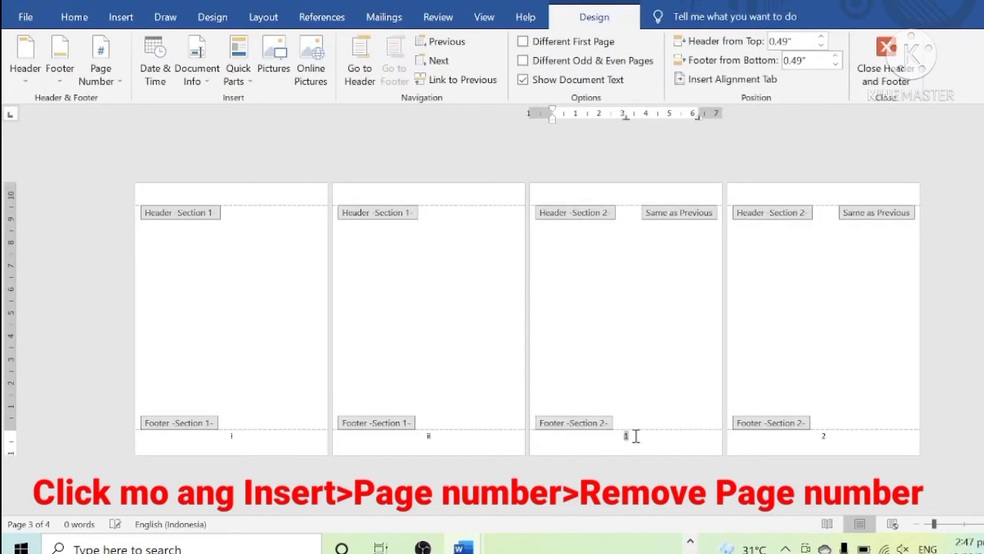
click(99, 76)
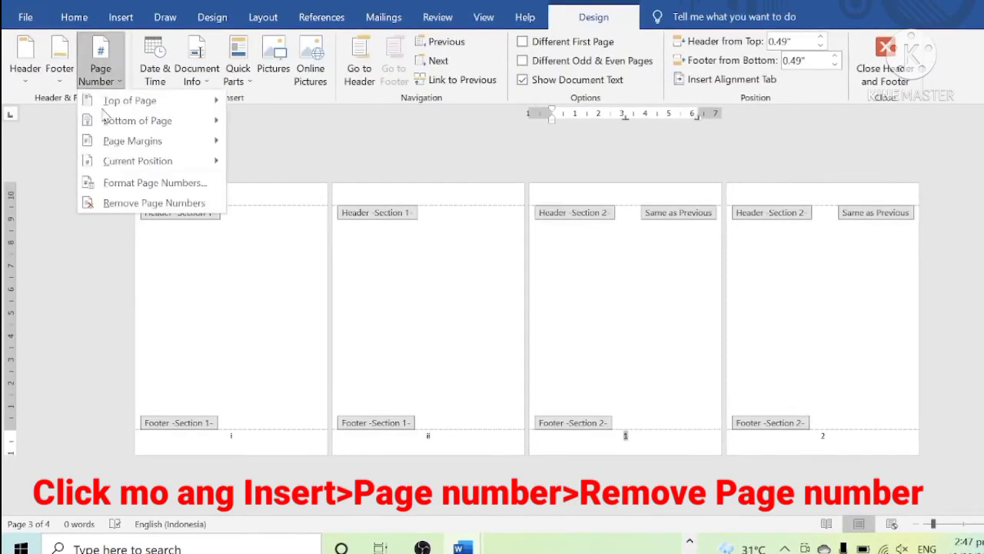
click(136, 206)
double_click(613, 345)
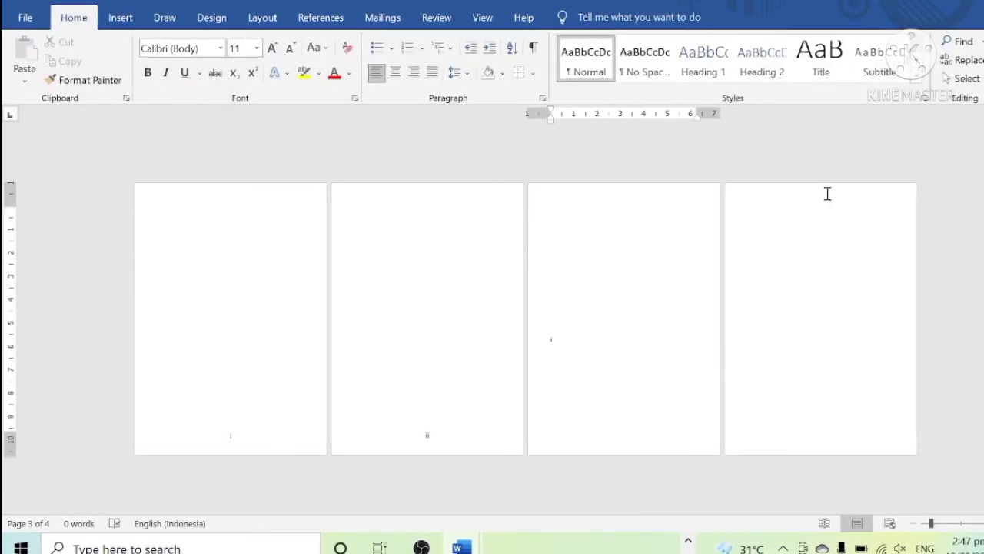
Step: Unlink the page 3 header from section 1 and insert a top-centred page number
double_click(626, 192)
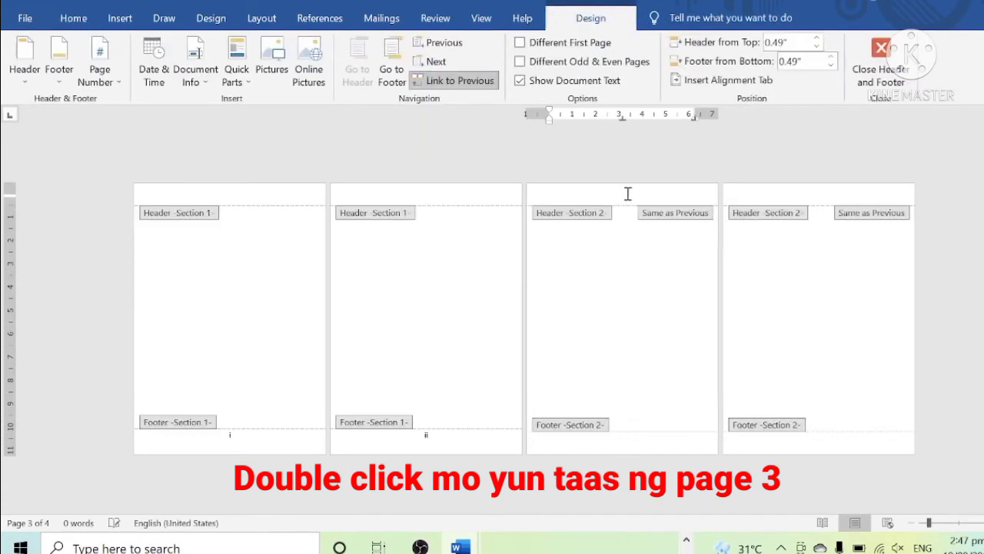
click(459, 81)
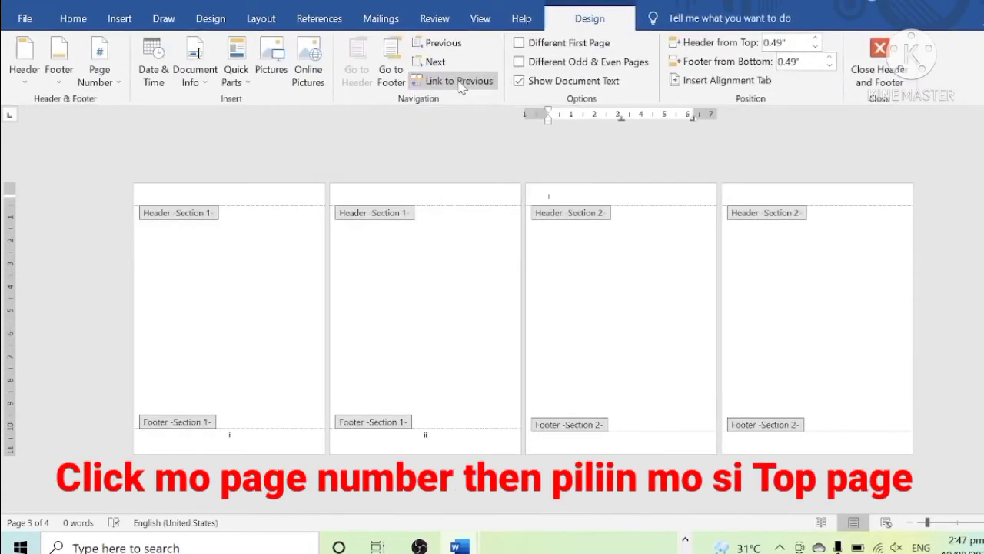
click(99, 78)
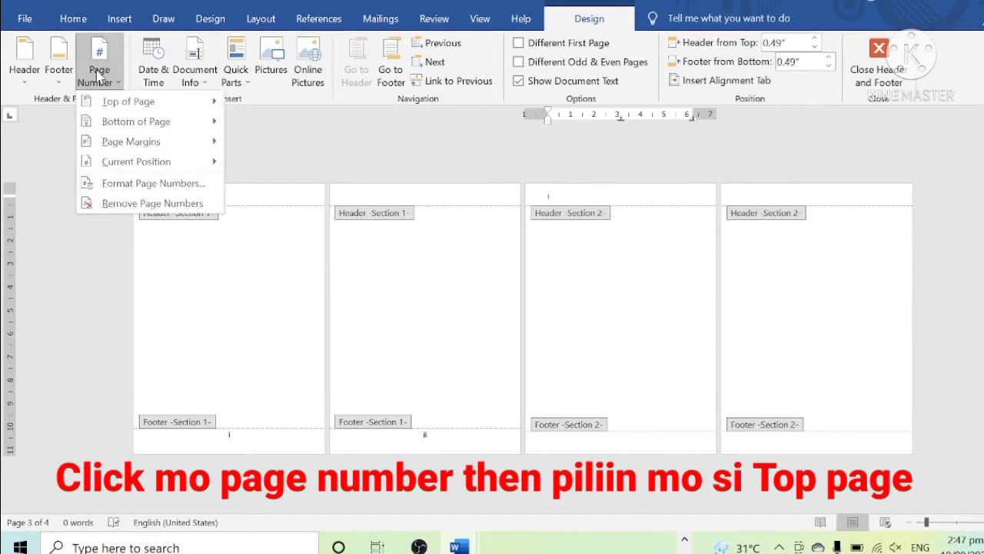
mouse_move(123, 102)
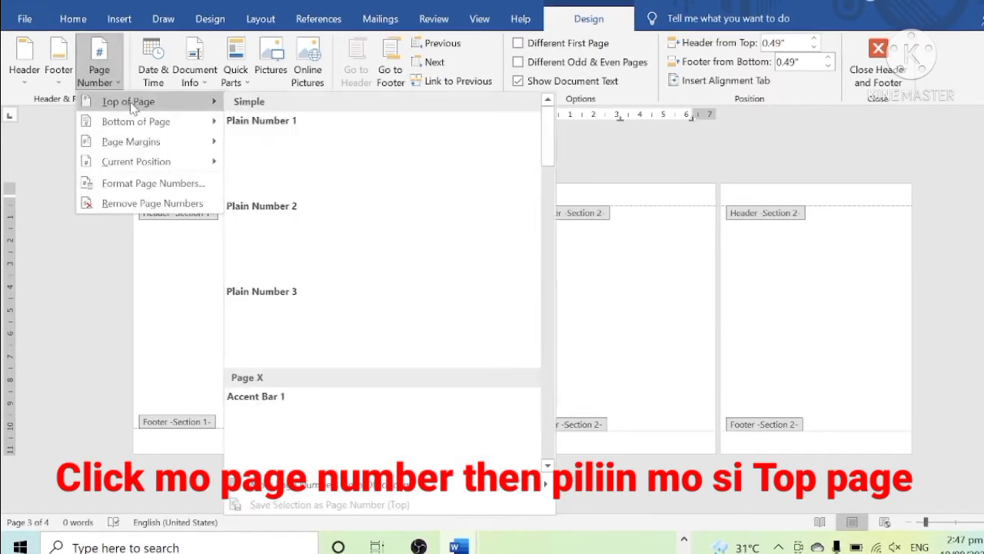
click(376, 256)
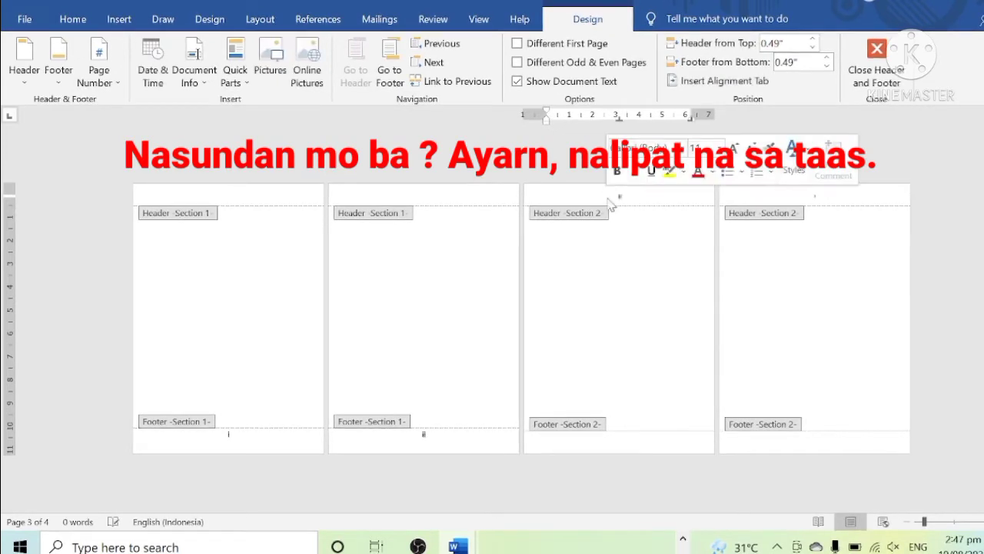
Step: Enlarge the header page number font and close header editing
click(73, 19)
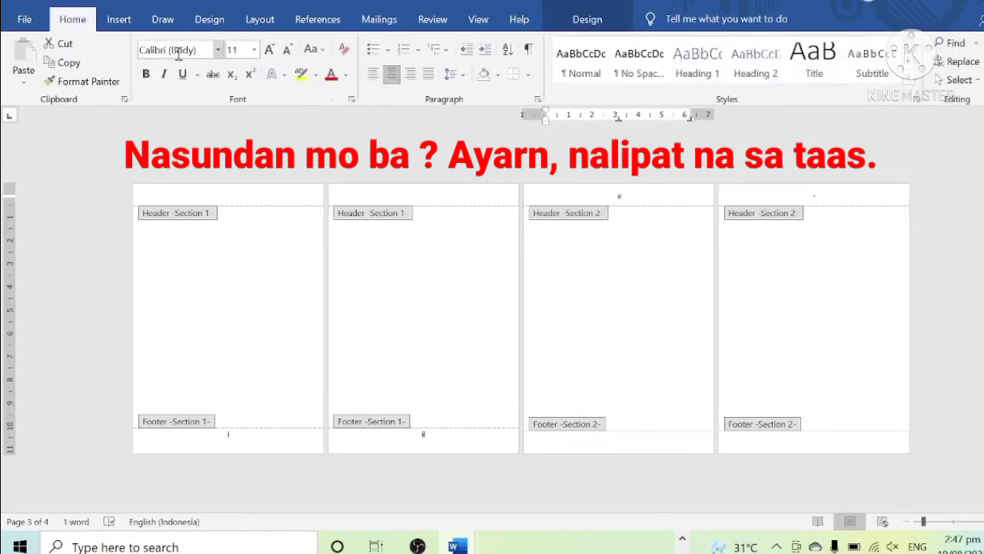
click(269, 49)
click(269, 49)
click(269, 49)
click(270, 49)
click(270, 49)
click(269, 49)
click(270, 49)
click(269, 49)
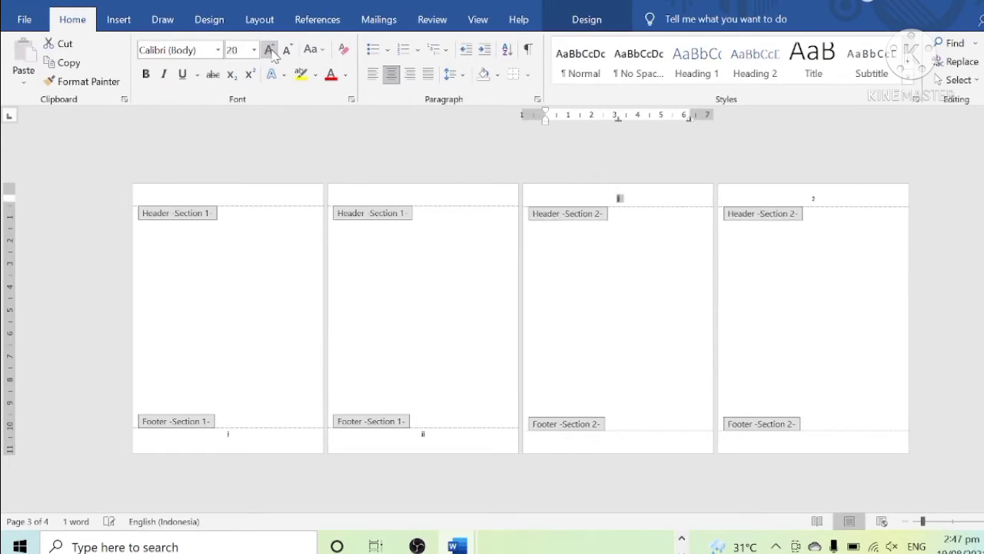
double_click(637, 291)
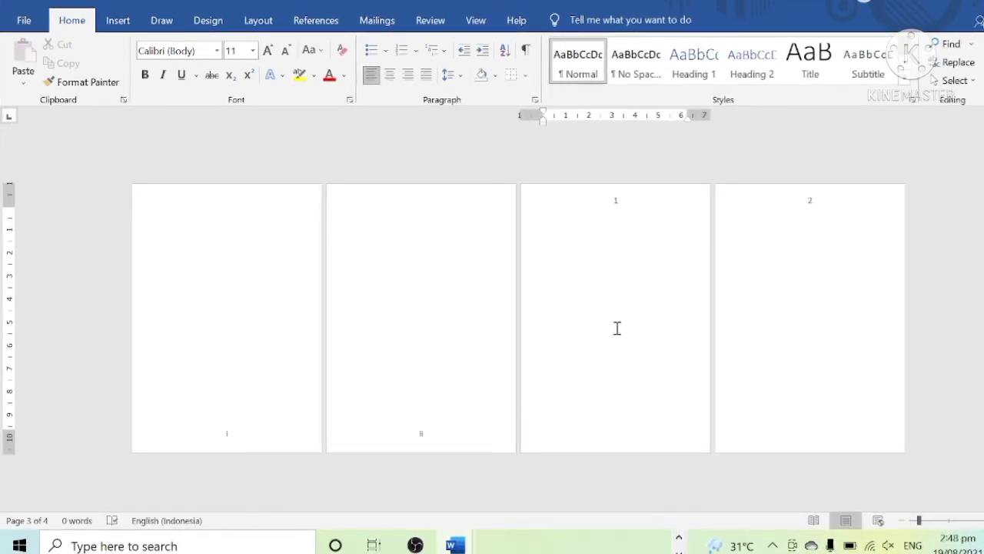
Step: Add a new page at the end of the arabic-numbered section
click(810, 254)
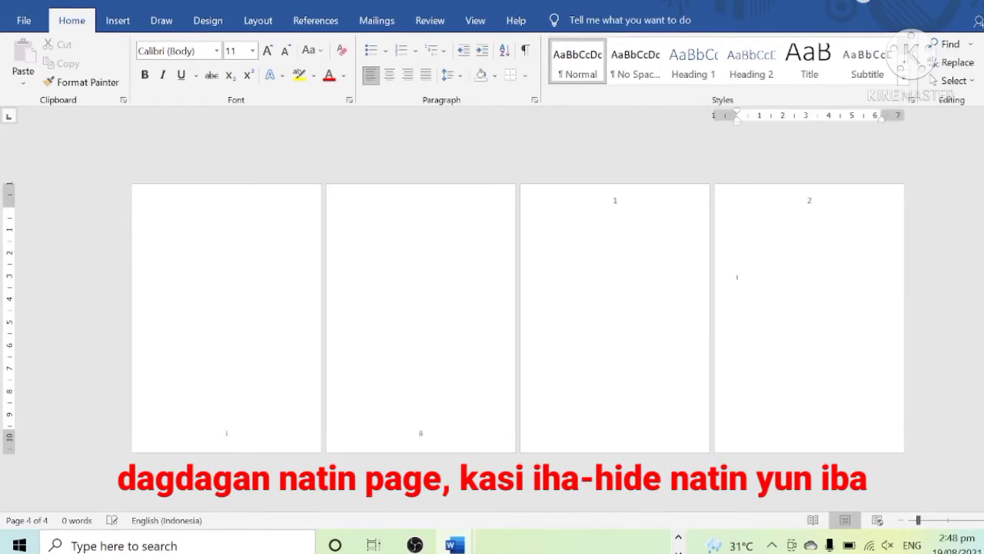
key(ctrl+Return)
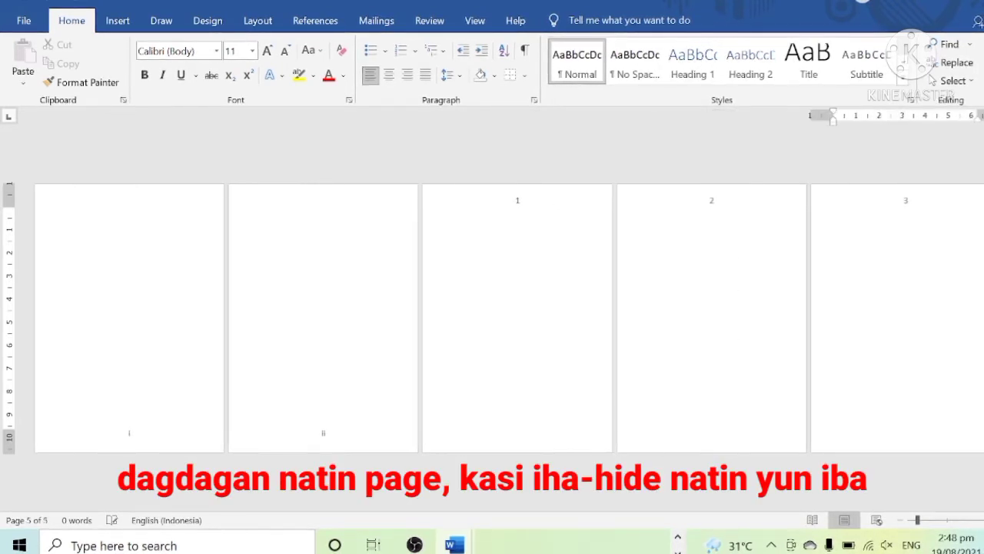
scroll(725, 379, up, 3)
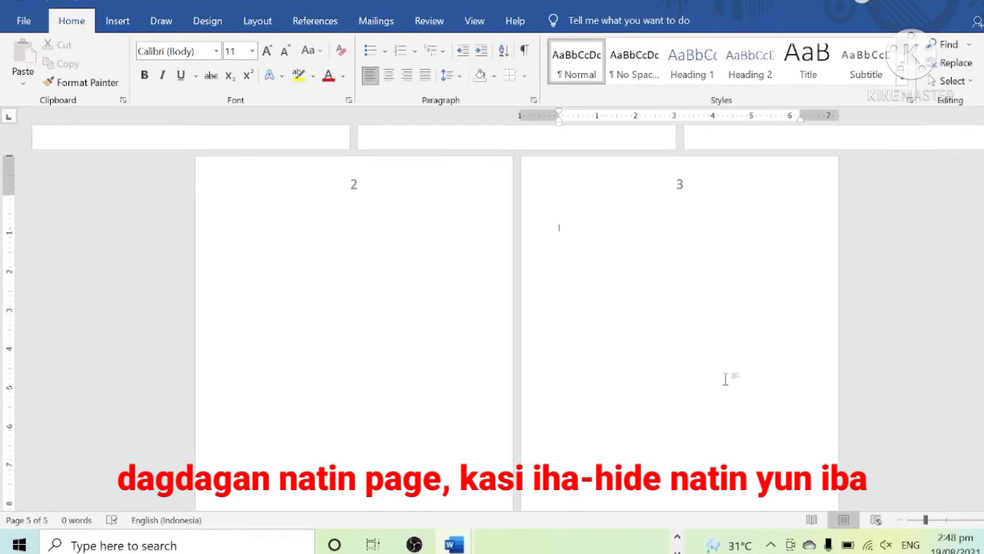
scroll(725, 379, up, 5)
Step: Add a page after page ii so the front matter runs i to iii
click(756, 257)
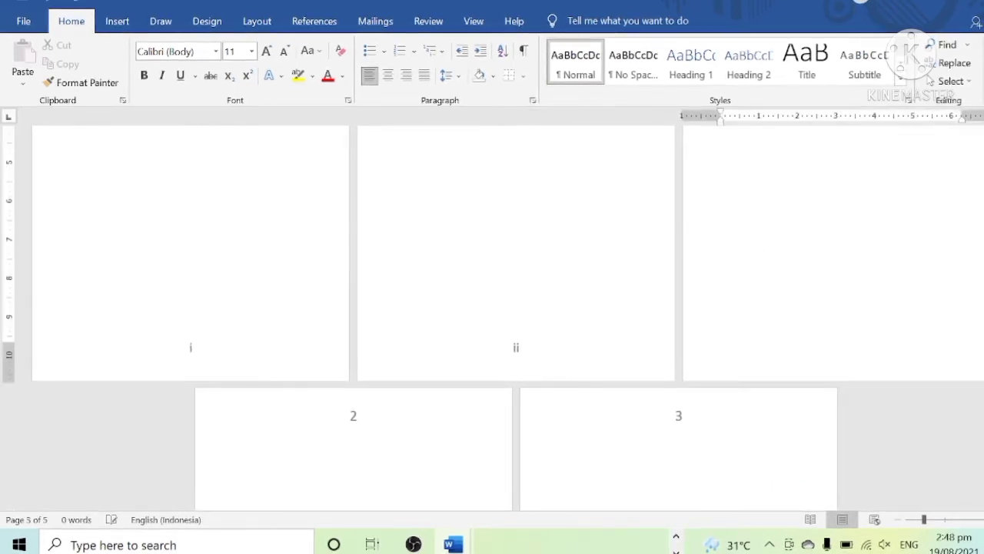
click(644, 224)
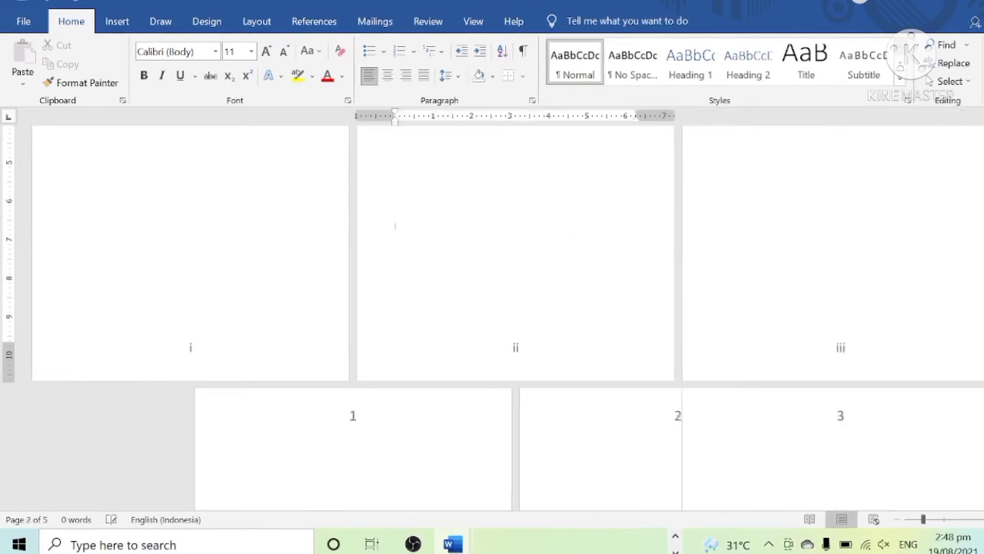
key(ctrl+Return)
scroll(564, 275, down, 1)
scroll(545, 371, down, 3)
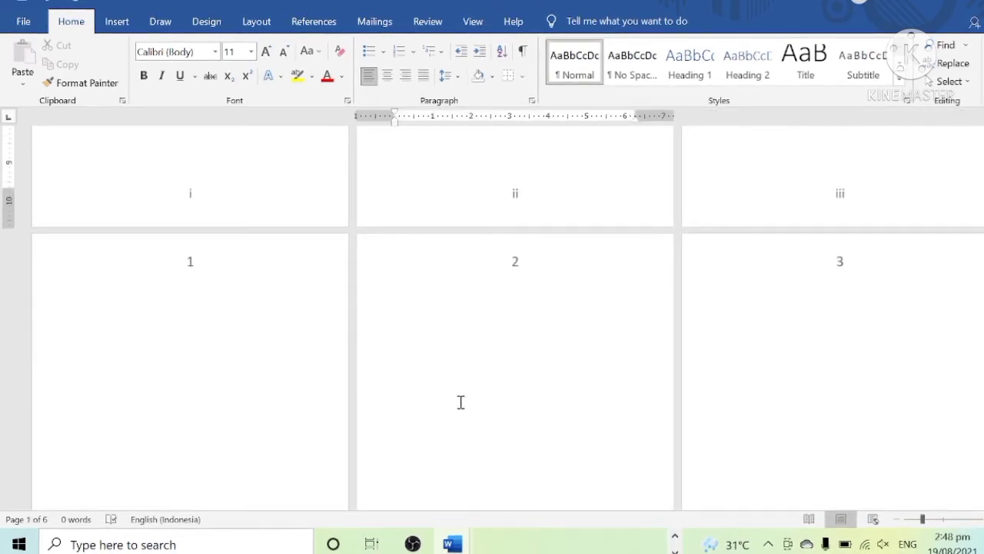
scroll(423, 391, up, 2)
scroll(359, 367, down, 1)
scroll(259, 321, up, 3)
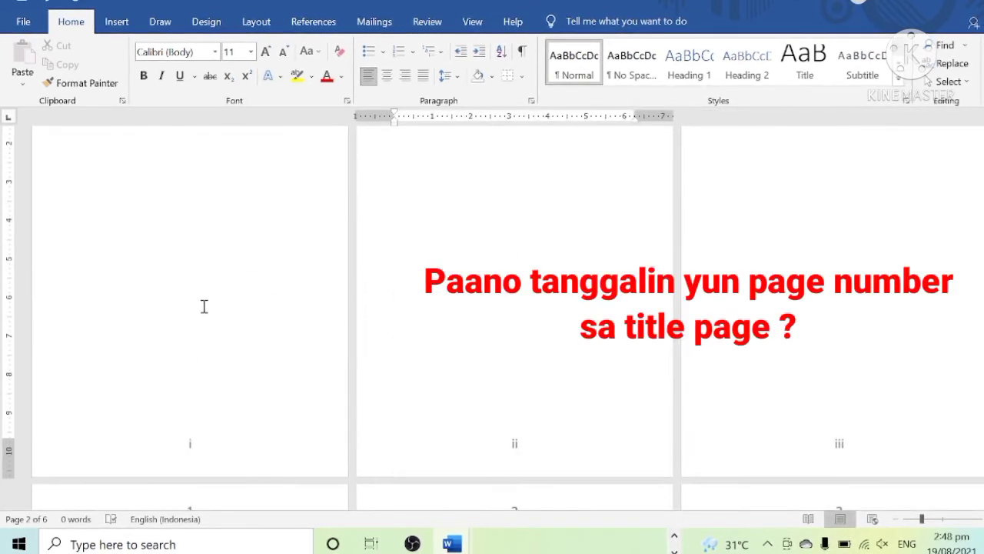
scroll(205, 312, up, 2)
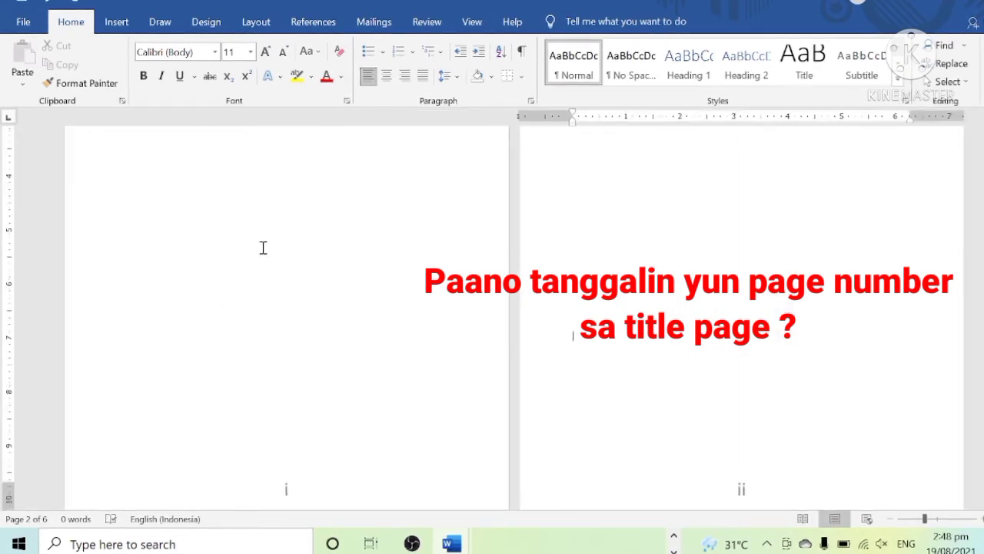
Step: Type a centred heading TITLE PAGE in capitals on the first page
click(258, 245)
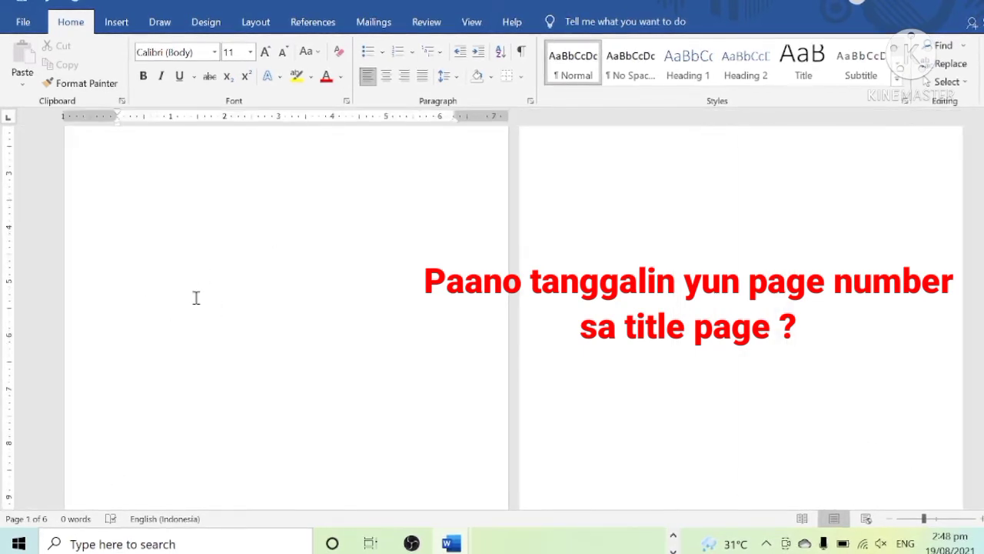
key(ctrl+e)
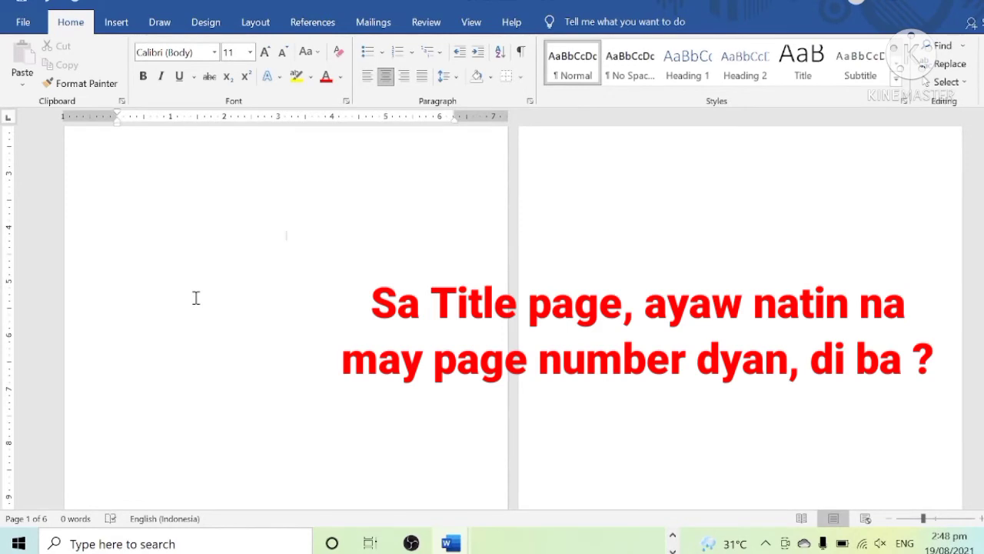
key(Caps_Lock)
text(TITLE PAGE)
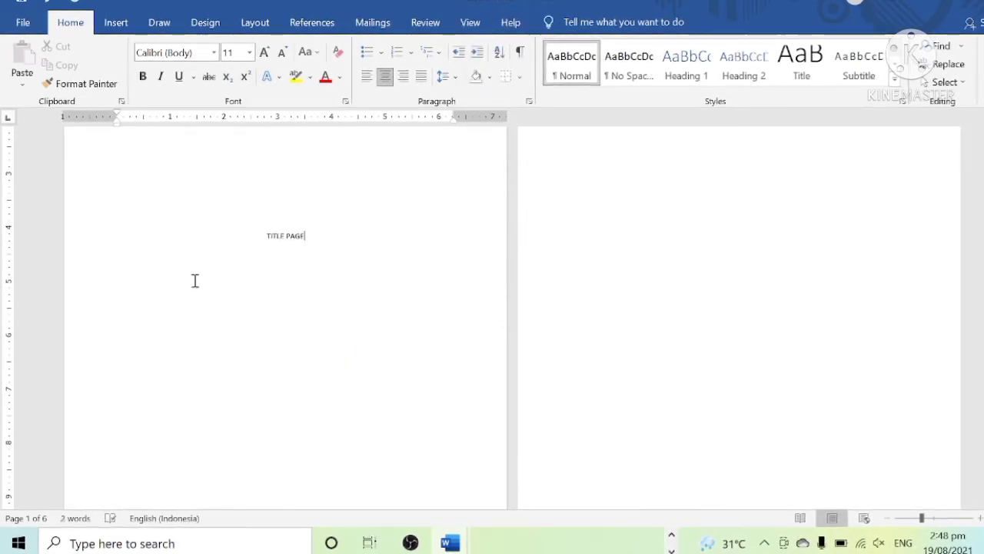
Step: Enlarge the TITLE PAGE heading to 72 pt and open the first page's footer
click(263, 53)
click(264, 53)
click(264, 53)
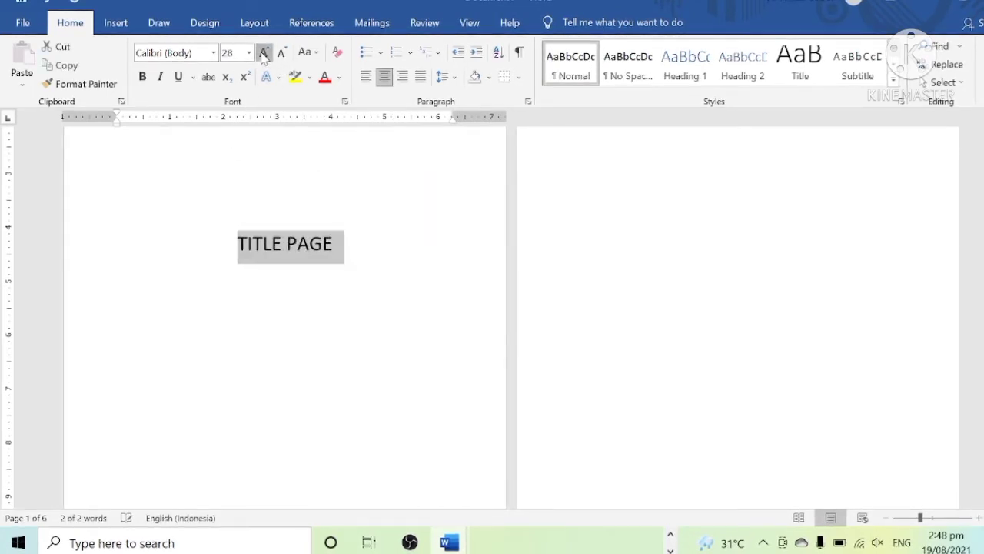
click(264, 52)
scroll(367, 312, down, 3)
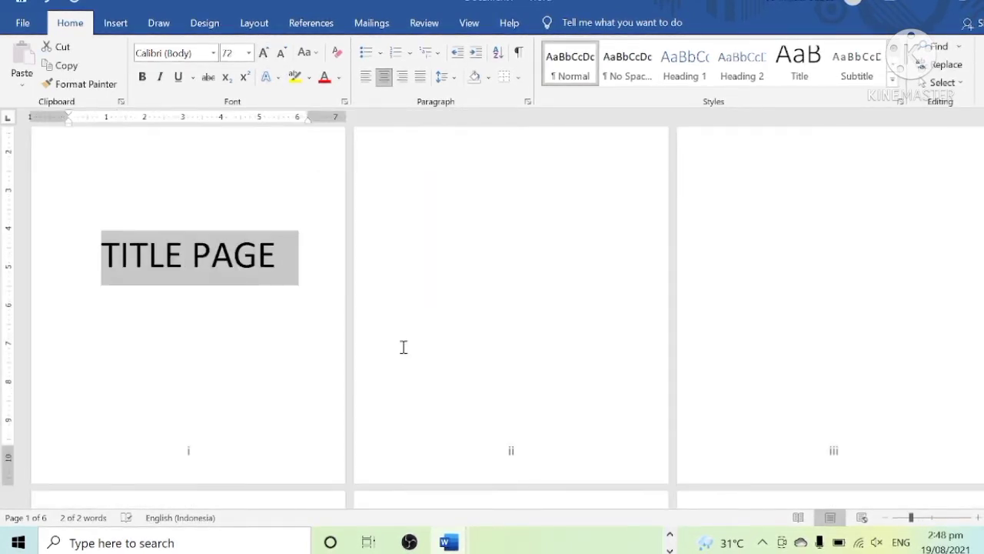
click(264, 365)
scroll(264, 364, down, 1)
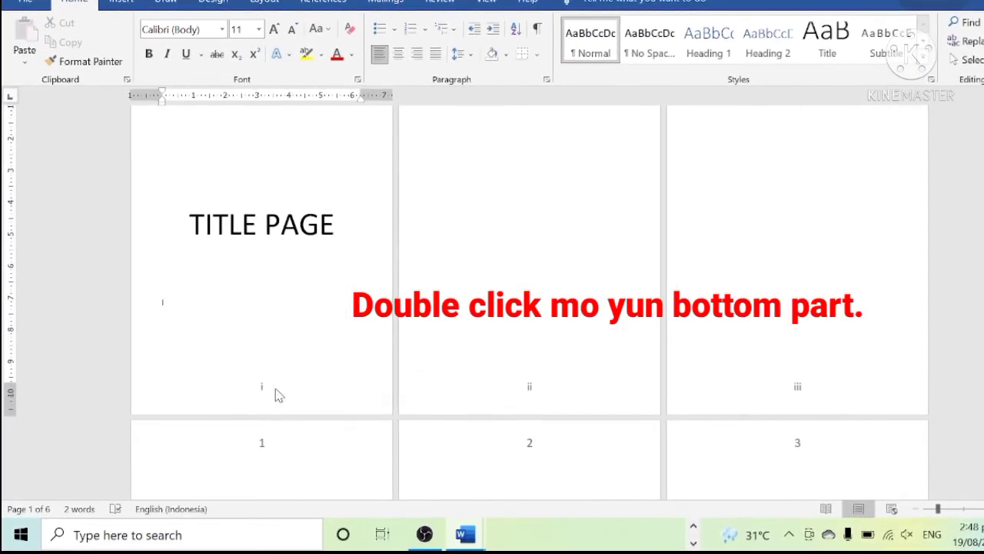
double_click(275, 389)
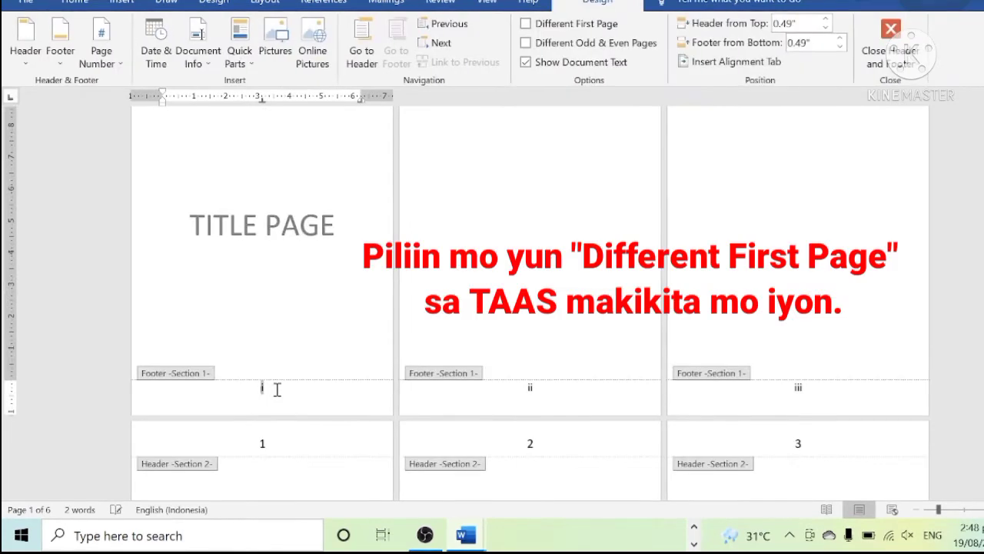
Step: Turn on Different First Page to drop the title page's number, then close the footer
click(527, 26)
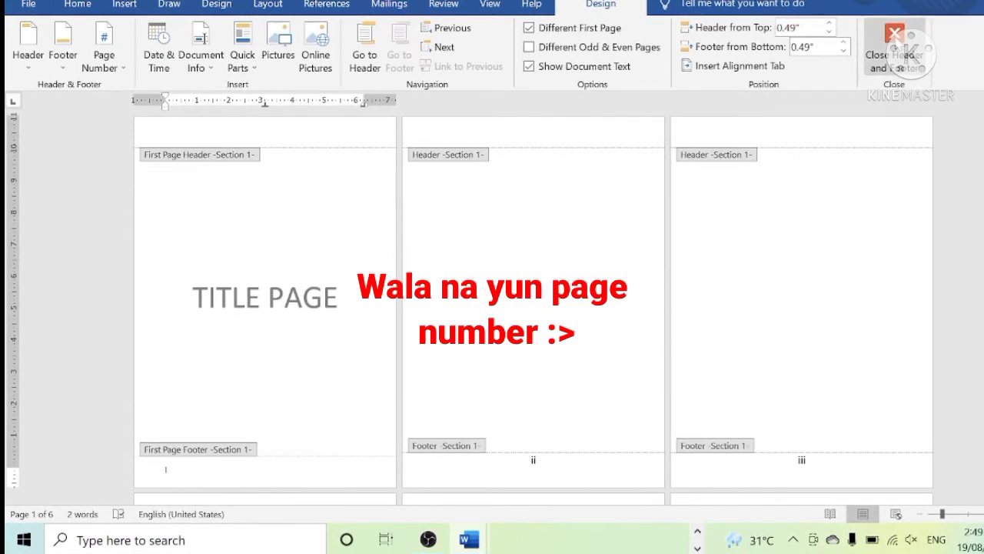
click(895, 54)
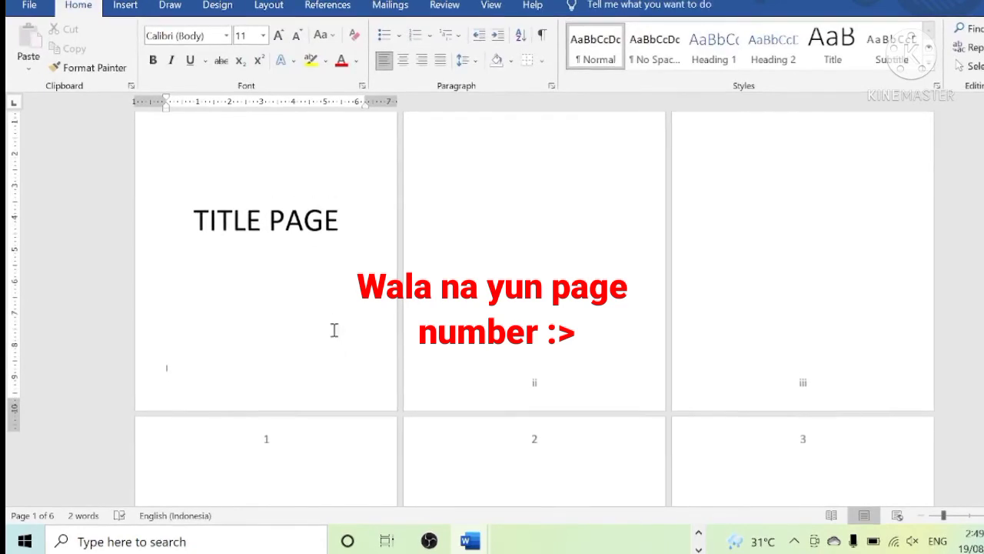
Step: Add a centred APPENDICES heading on the page numbered 2
scroll(253, 428, down, 1)
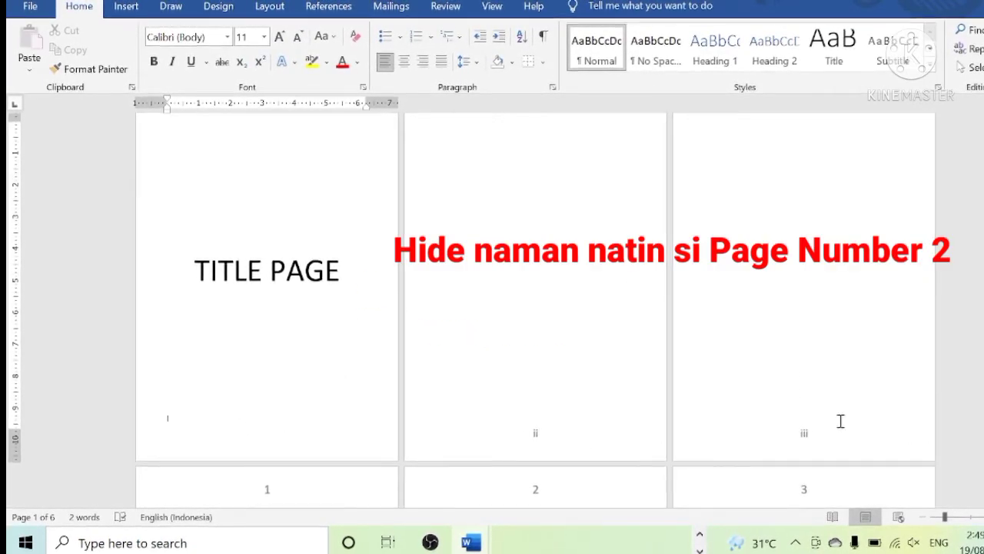
scroll(840, 421, down, 4)
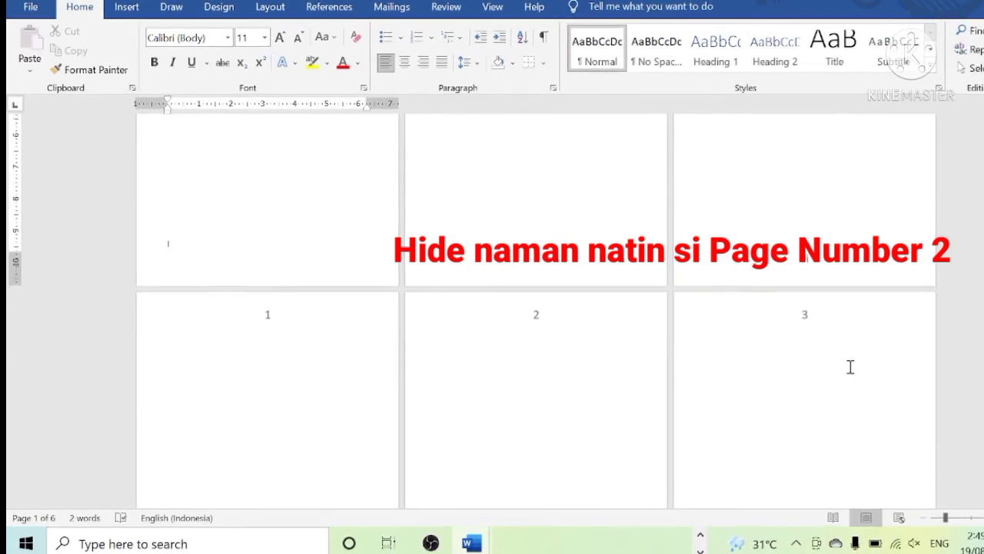
click(501, 411)
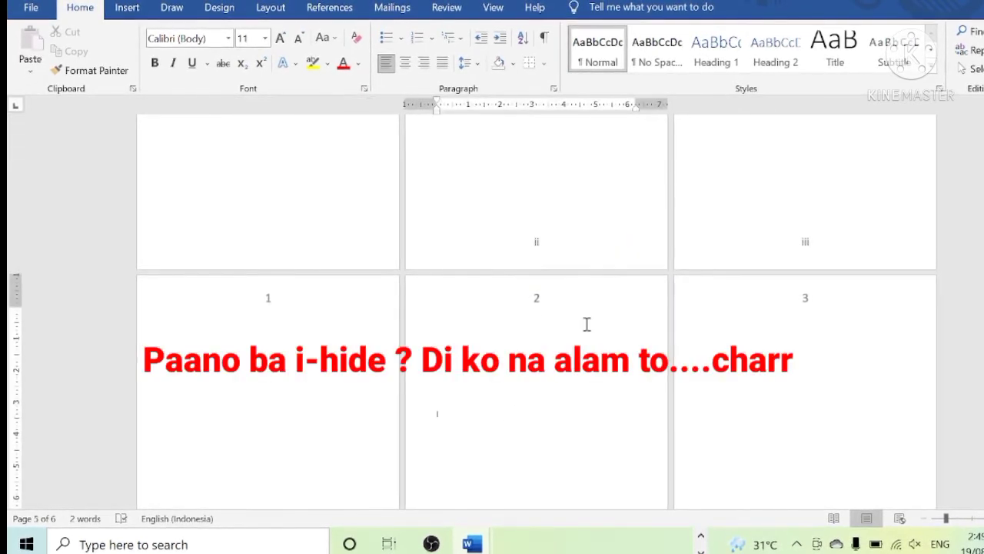
scroll(462, 419, up, 1)
scroll(462, 419, down, 3)
key(ctrl+e)
text(A)
text(PPENDICES)
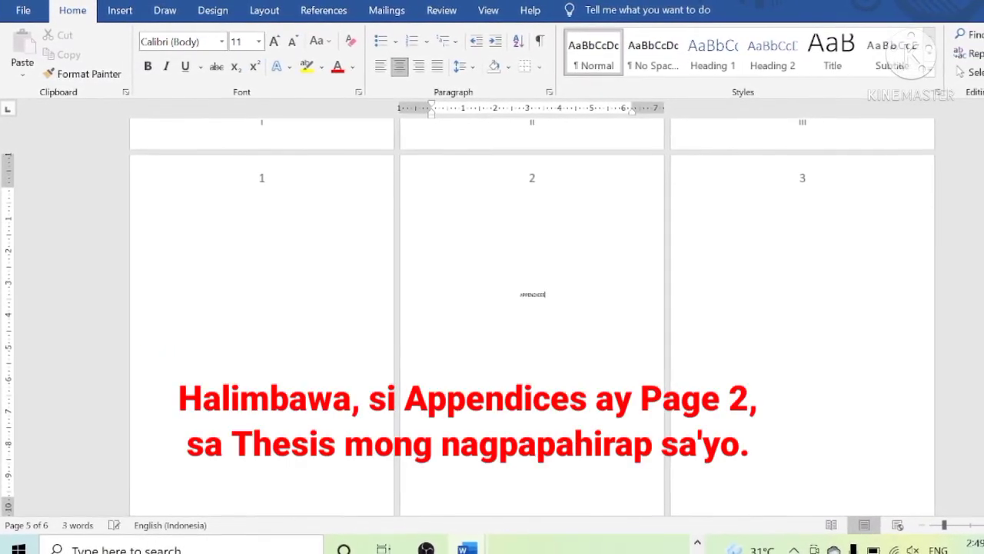
Step: Enlarge the APPENDICES heading to 80 pt and place the caret on the line above it
drag(545, 295, 510, 292)
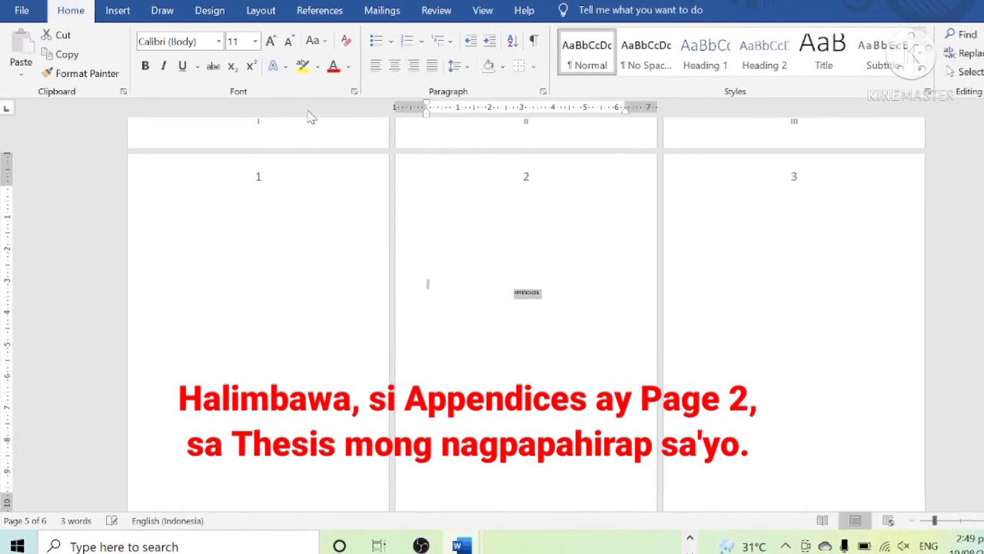
click(269, 42)
click(269, 41)
click(269, 42)
click(269, 42)
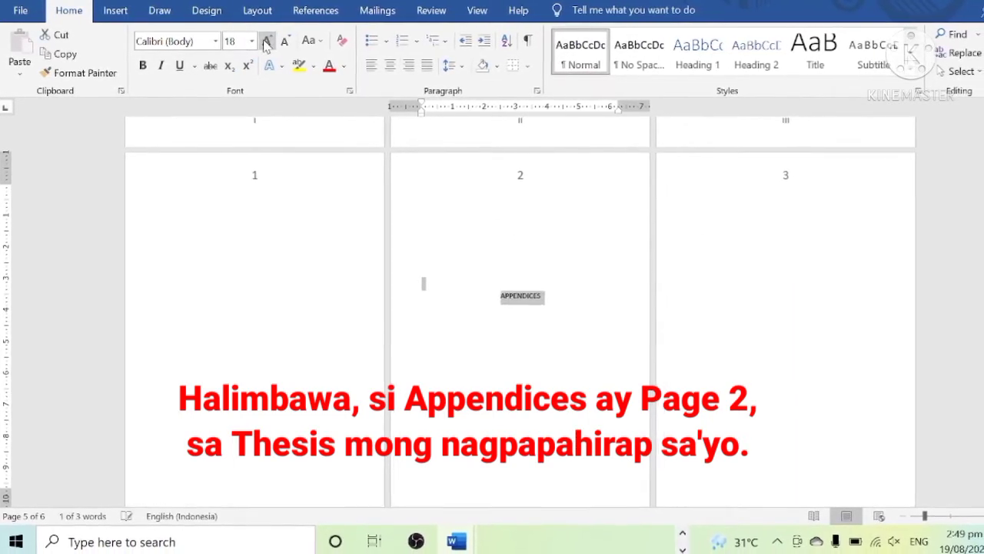
click(266, 42)
click(266, 42)
click(266, 42)
click(266, 41)
click(266, 42)
click(266, 41)
click(266, 42)
click(266, 42)
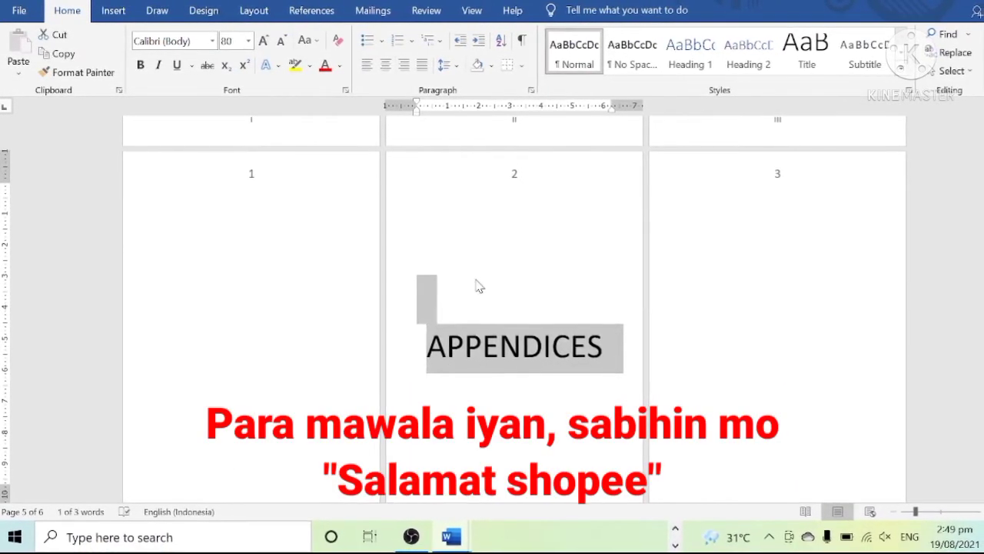
click(476, 286)
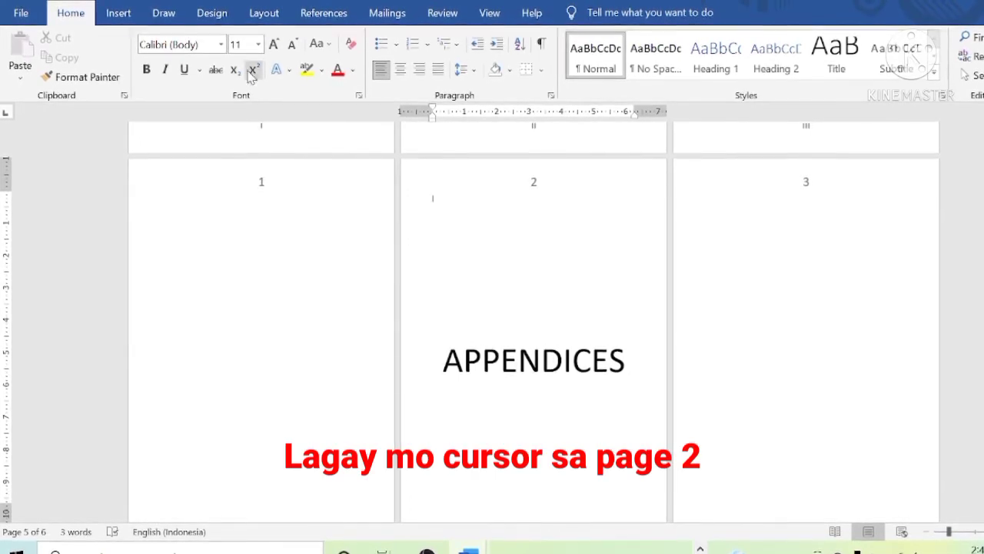
click(264, 15)
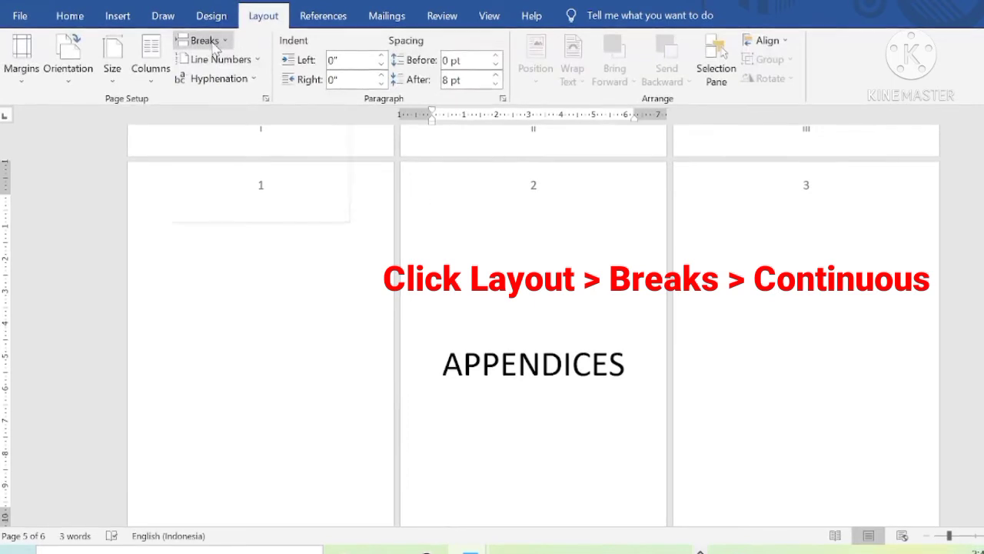
Step: Insert a continuous section break before the APPENDICES heading
click(215, 44)
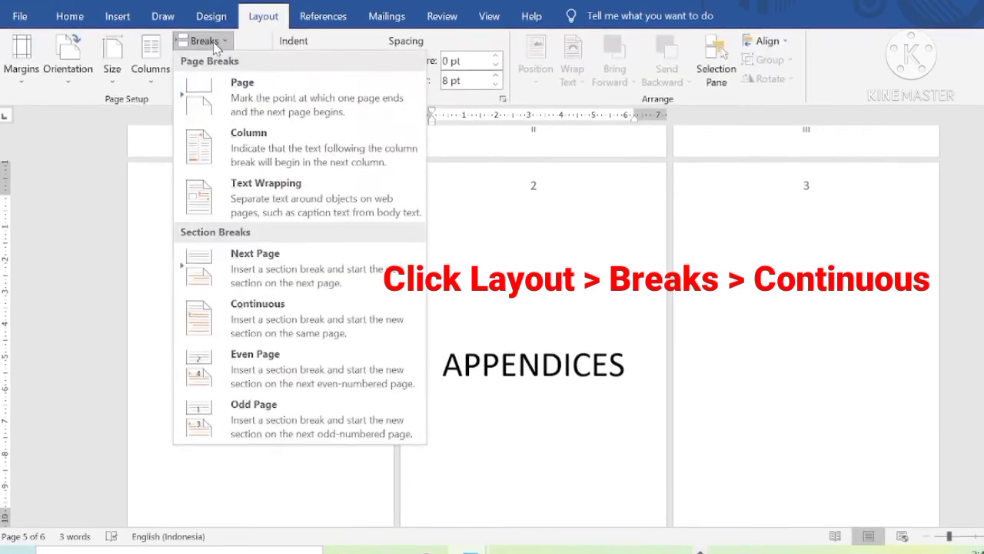
click(238, 309)
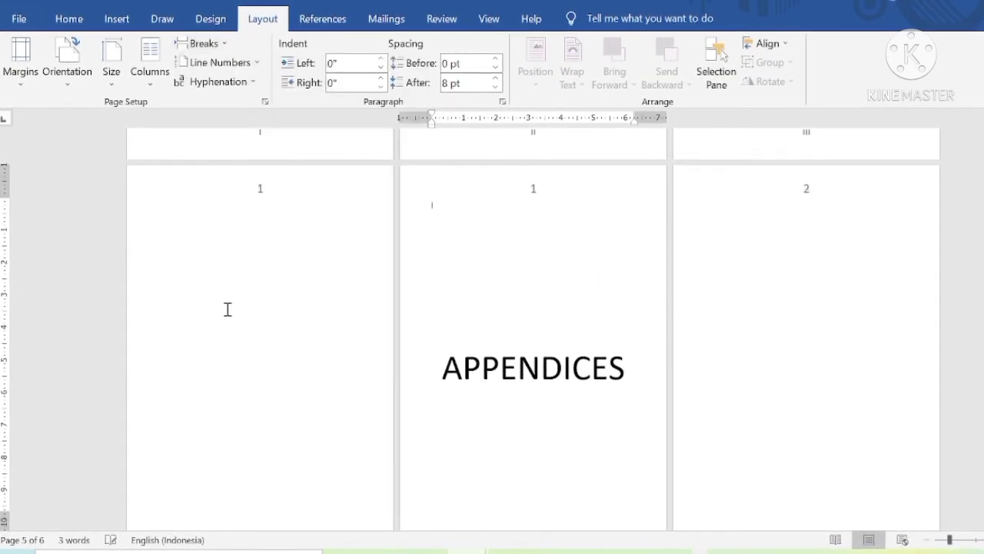
click(536, 190)
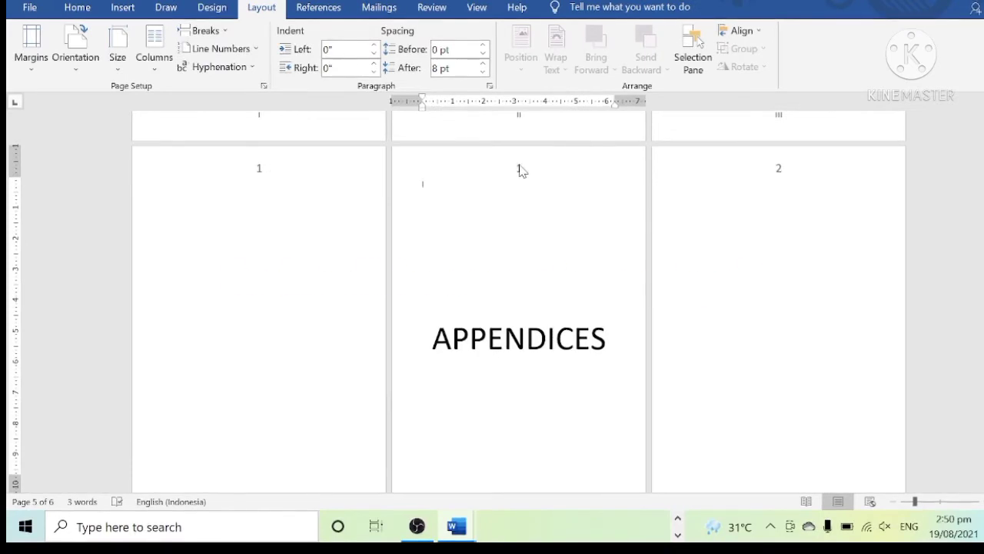
Step: Give the APPENDICES section a different first page so its number is hidden
double_click(519, 170)
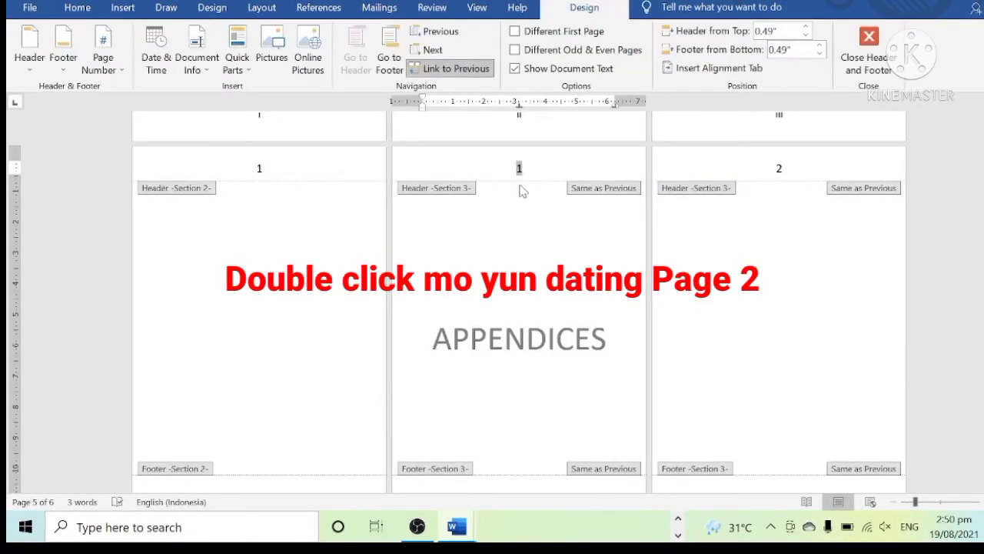
click(515, 32)
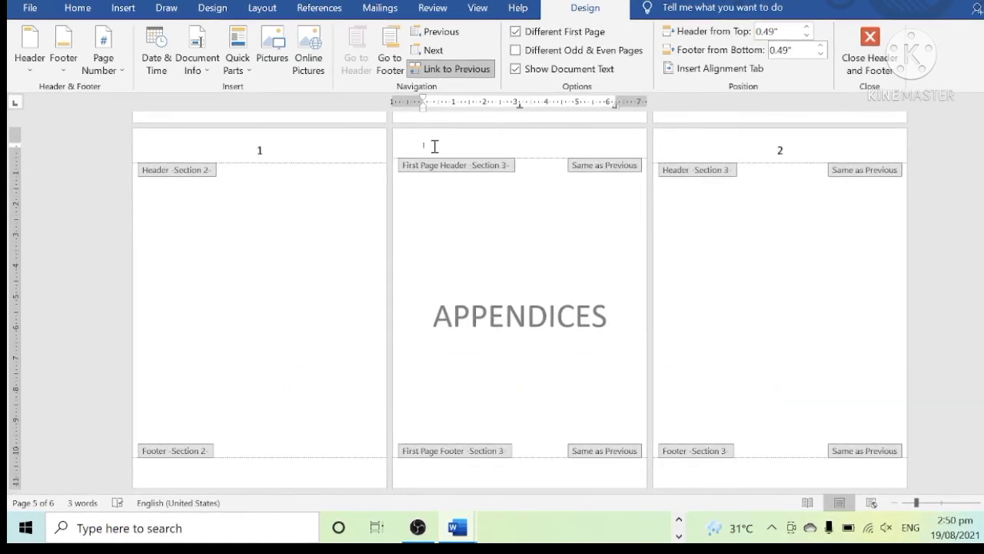
click(872, 49)
scroll(468, 238, up, 1)
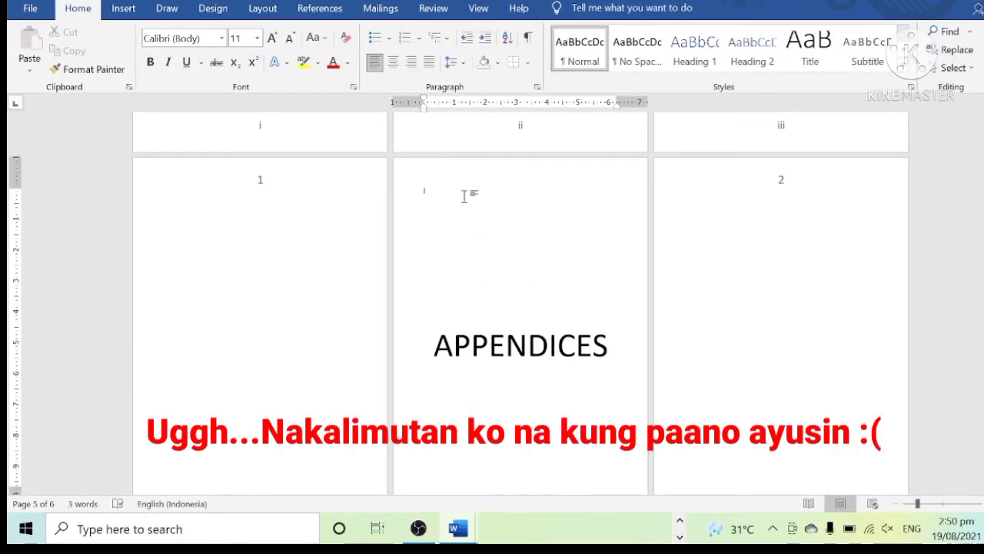
Step: Set the APPENDICES section's page numbering to start at 2
double_click(783, 182)
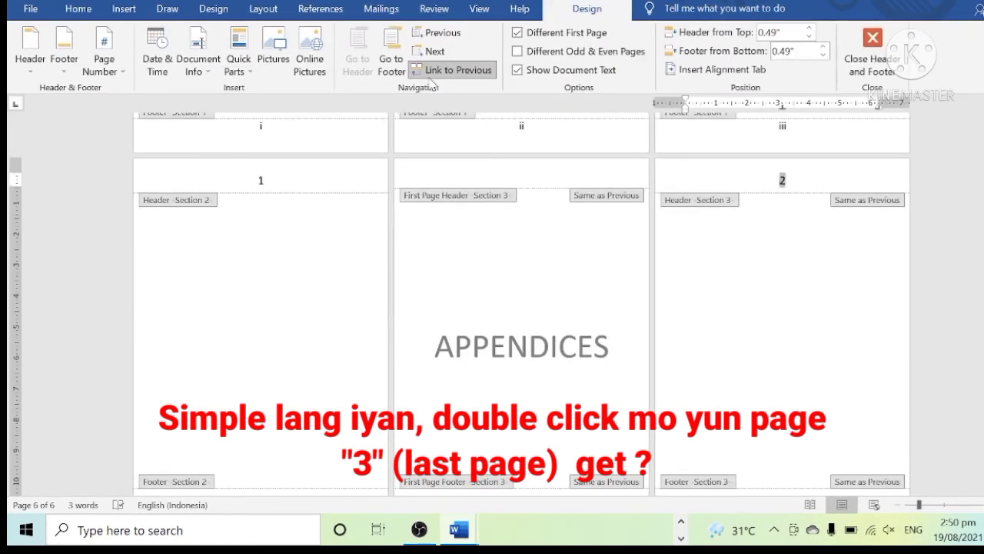
click(113, 72)
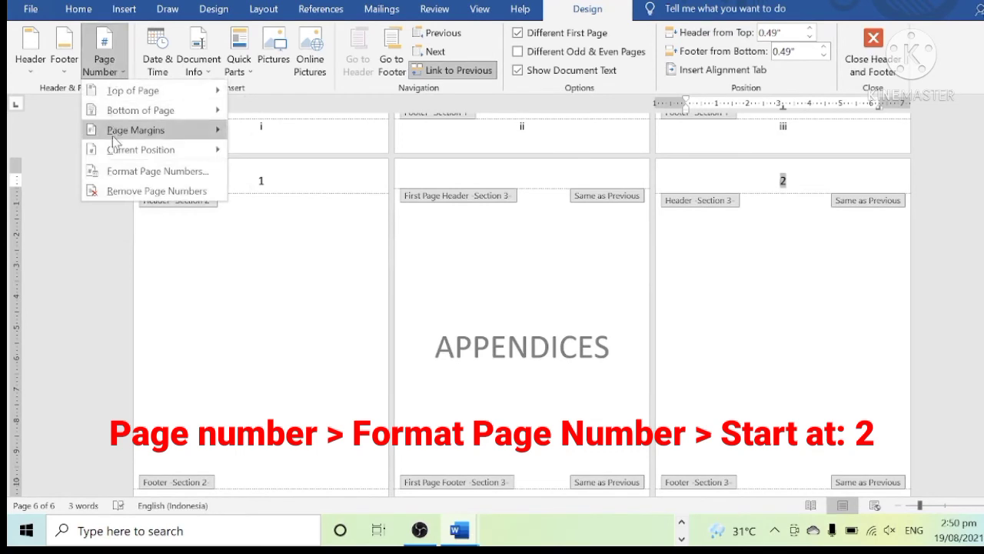
click(135, 175)
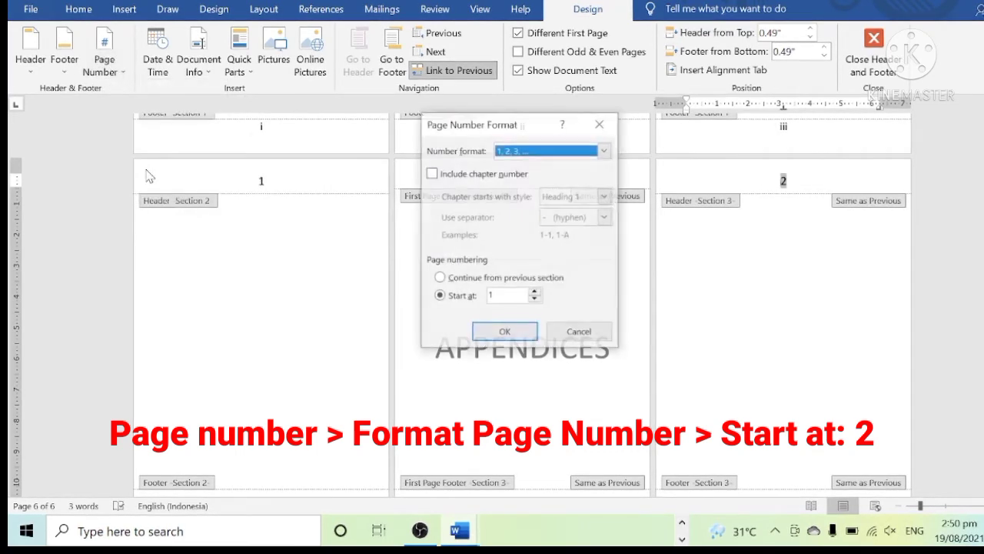
click(493, 297)
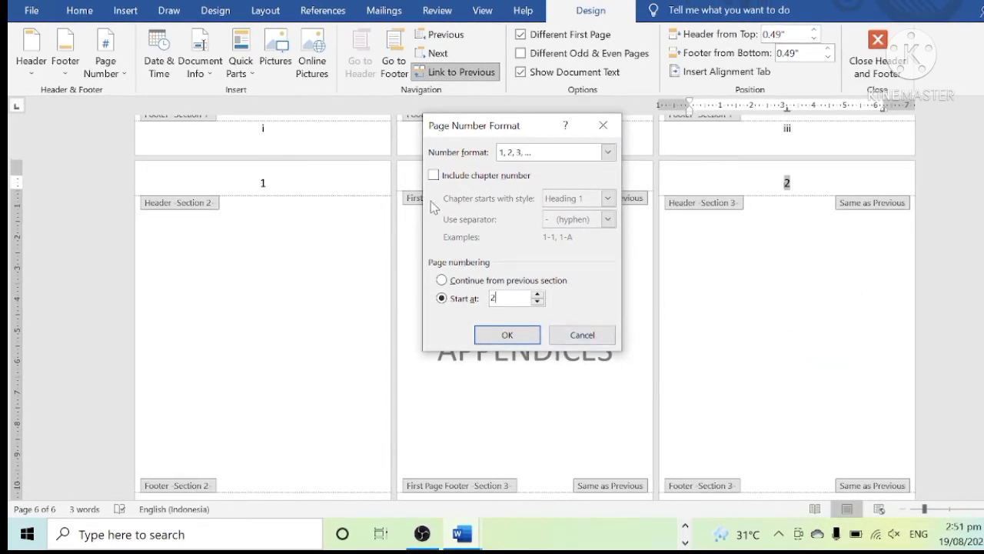
click(514, 342)
scroll(517, 344, up, 2)
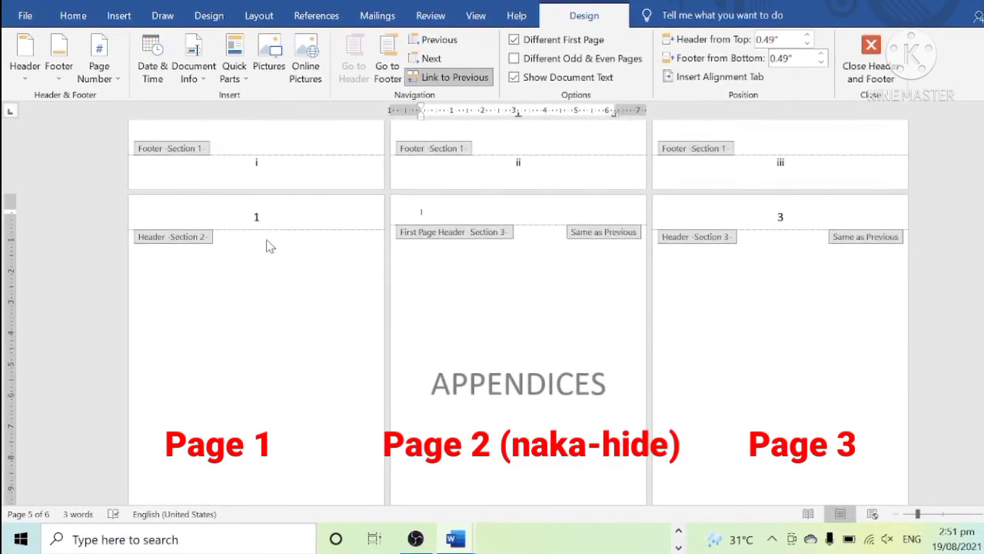
Step: Close header and footer editing and scroll through to verify the page numbering
click(549, 232)
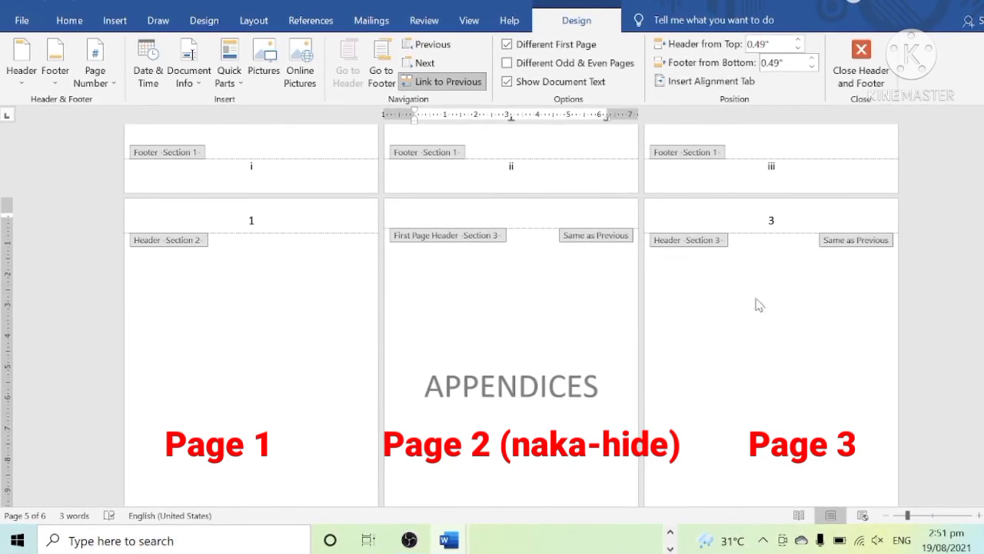
click(875, 49)
scroll(531, 275, up, 5)
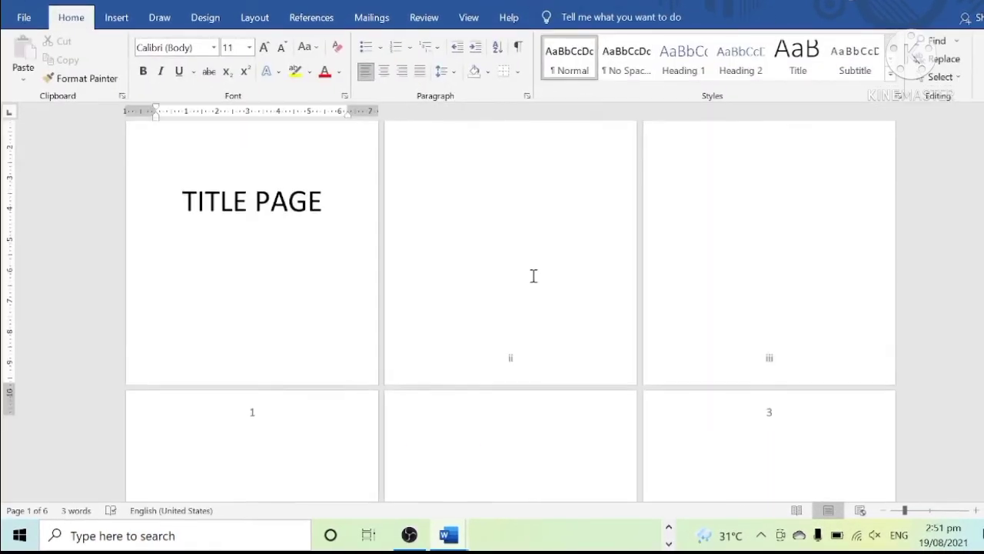
scroll(400, 377, down, 1)
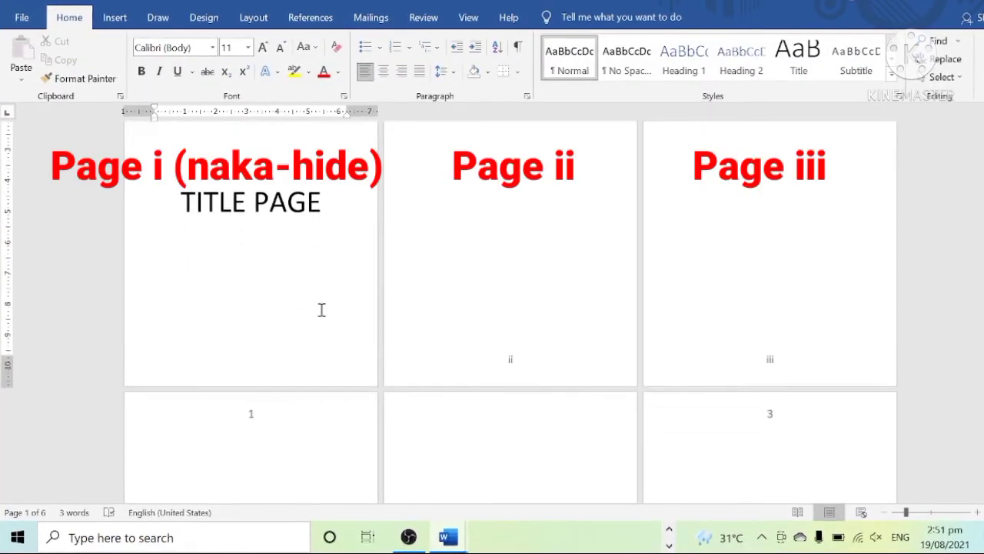
scroll(300, 284, up, 2)
scroll(246, 358, down, 3)
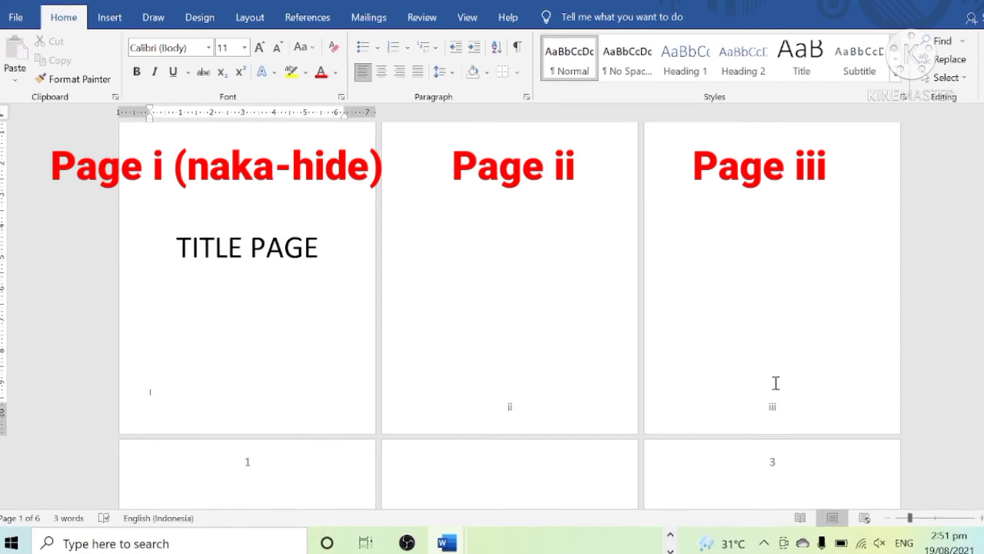
scroll(325, 347, down, 10)
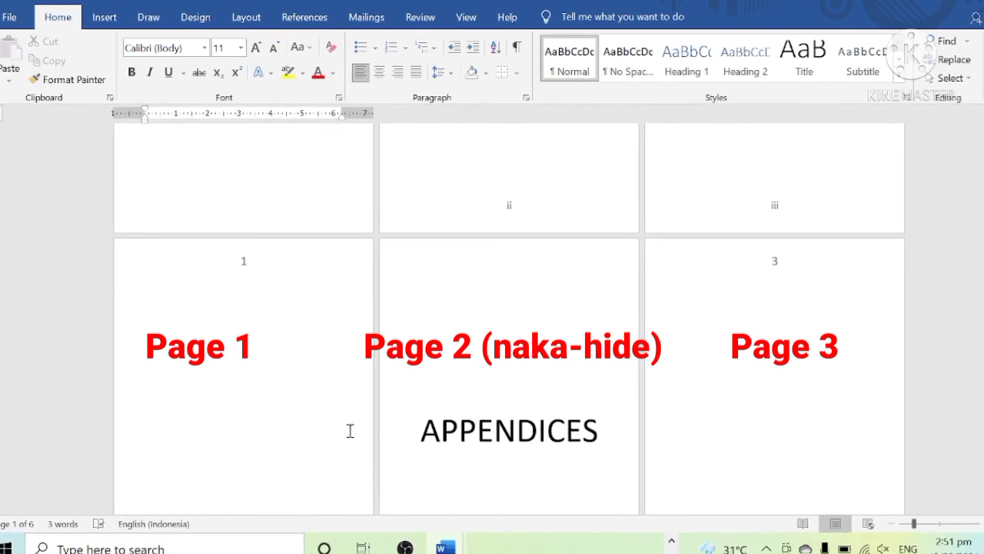
Step: Add a page break after page 3 to confirm numbering continues automatically
click(780, 299)
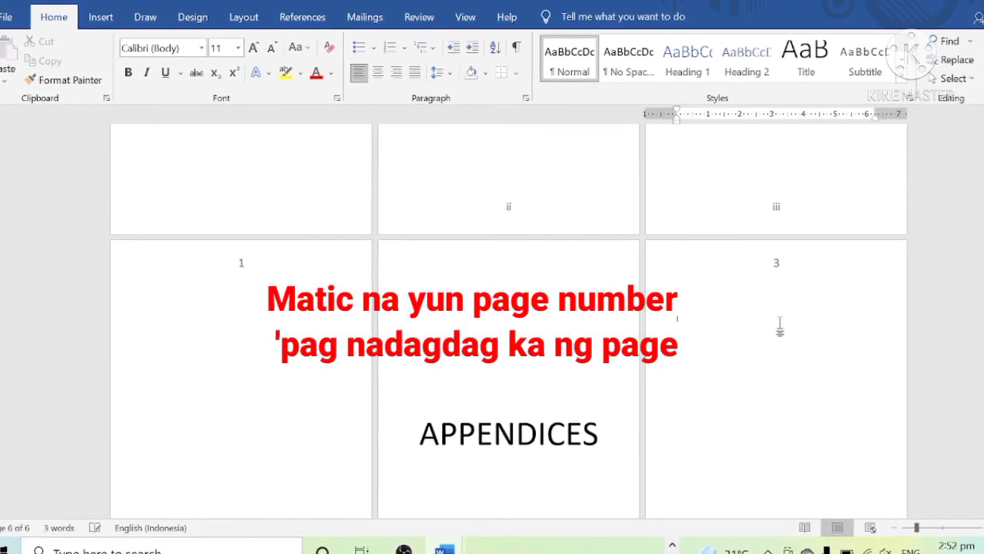
scroll(681, 496, down, 2)
scroll(463, 505, down, 2)
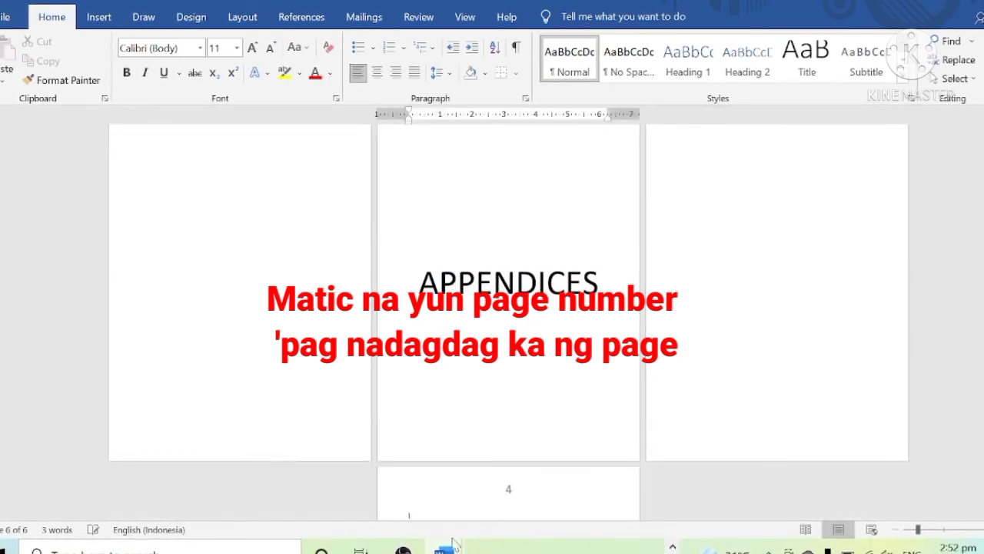
key(ctrl+Return)
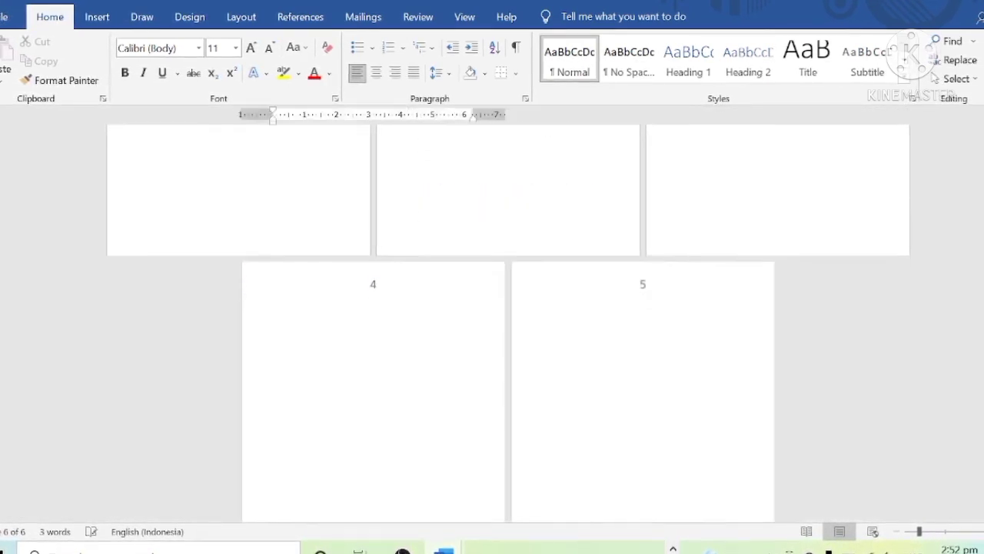